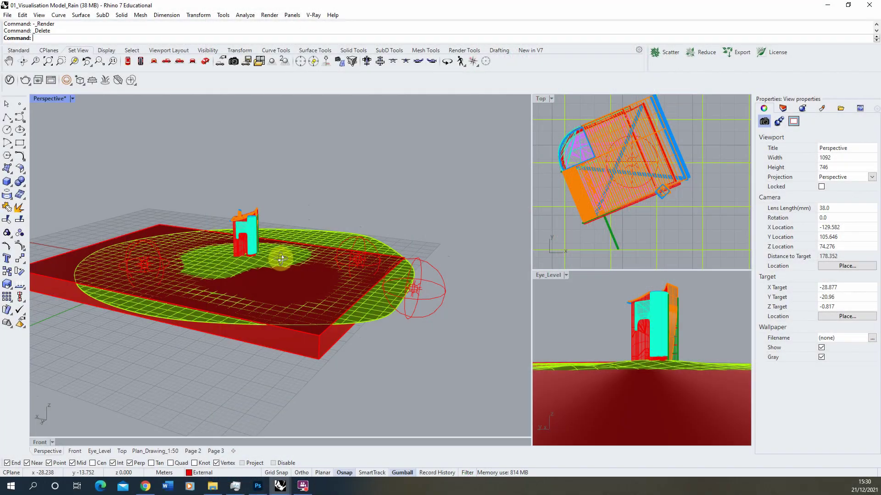
Show the V-Ray frame buffer and Asset Editor, and start an interactive render of the Eye_Level view.
{"action": "scroll", "coordinate": [245, 242], "scroll_direction": "up", "scroll_amount": 5}
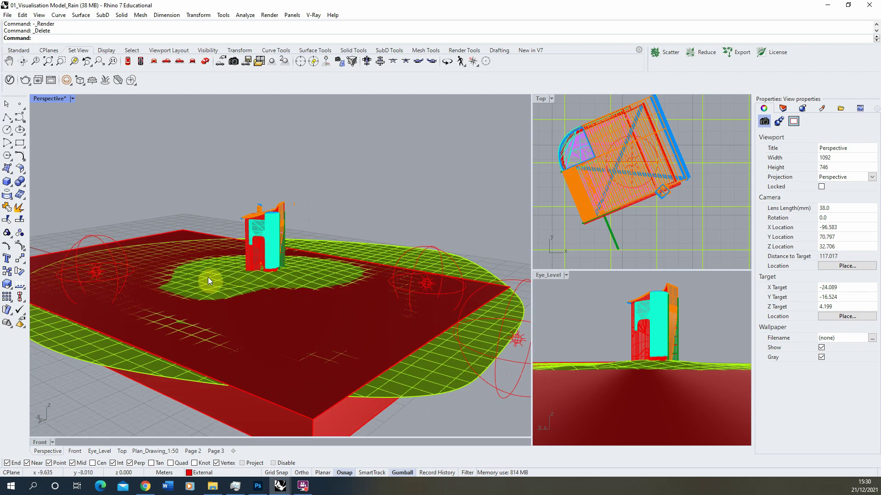
{"action": "left_click", "coordinate": [50, 80]}
{"action": "left_click_drag", "start_coordinate": [599, 25], "coordinate": [258, 28]}
{"action": "left_click", "coordinate": [723, 320]}
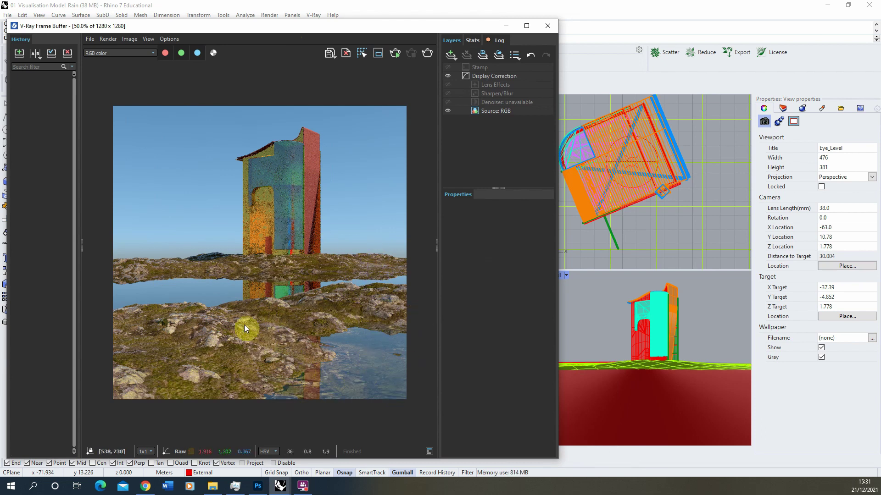
{"action": "left_click_drag", "start_coordinate": [298, 27], "coordinate": [625, 29]}
{"action": "left_click", "coordinate": [9, 79]}
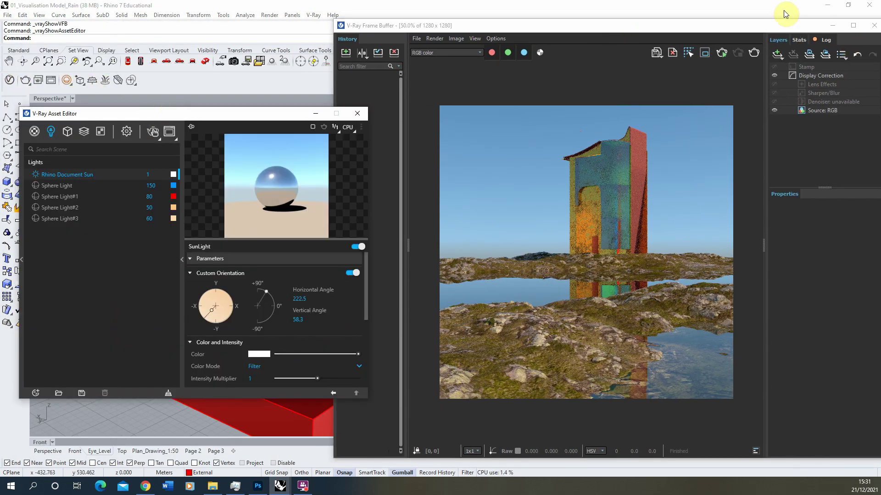
{"action": "left_click", "coordinate": [725, 50]}
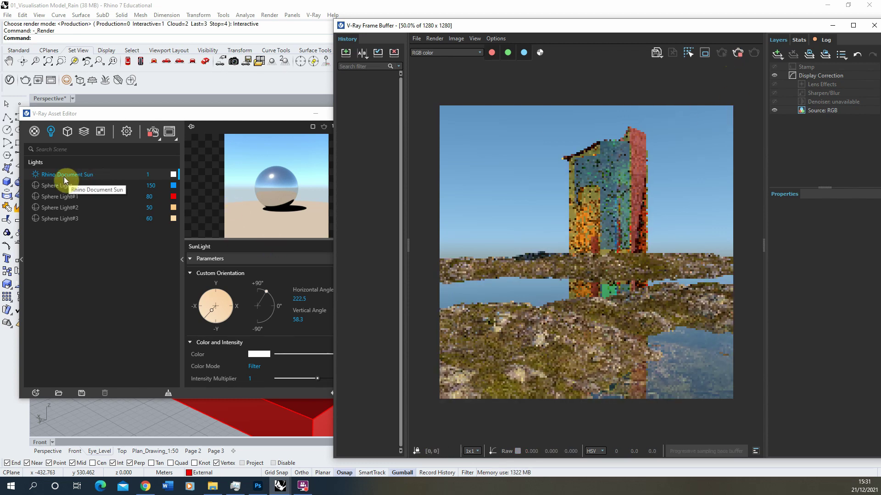
Lower the Rhino Document Sun's custom vertical angle to about -2.4 for a dusk sky.
{"action": "left_click_drag", "start_coordinate": [227, 115], "coordinate": [219, 118]}
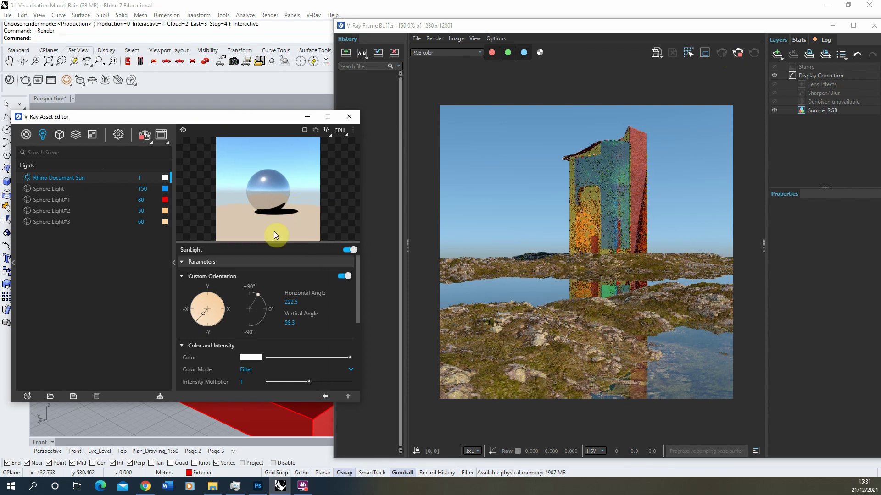
{"action": "left_click_drag", "start_coordinate": [260, 294], "coordinate": [338, 318]}
{"action": "left_click_drag", "start_coordinate": [262, 311], "coordinate": [269, 310]}
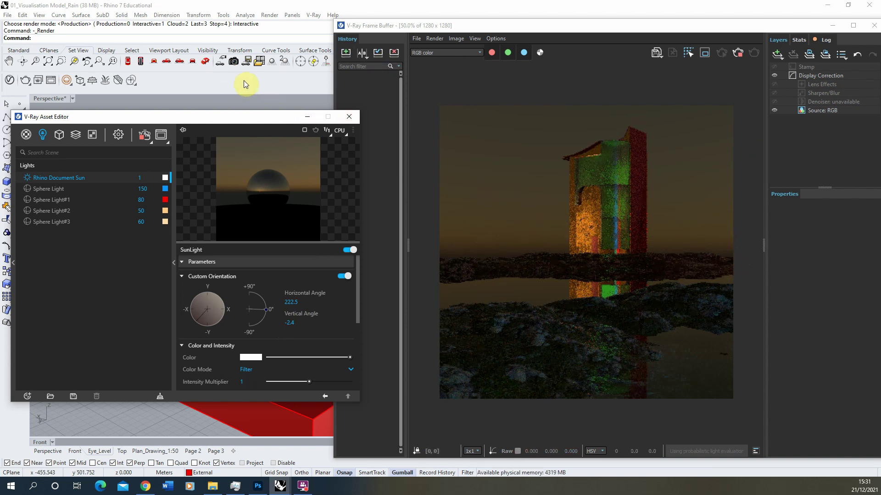
Examine the sphere lights placed around the terrain in the Perspective view and reopen the V-Ray Asset Editor.
{"action": "left_click", "coordinate": [309, 116]}
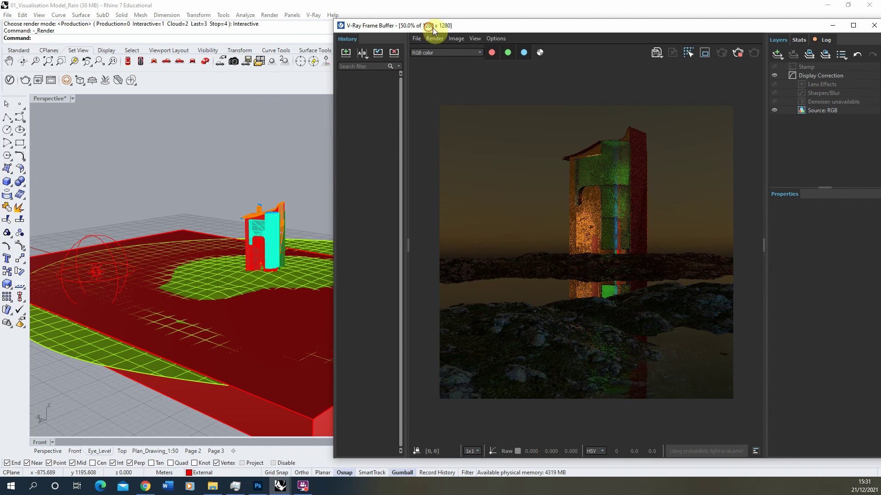
{"action": "left_click_drag", "start_coordinate": [433, 28], "coordinate": [541, 31]}
{"action": "right_click_drag", "start_coordinate": [108, 276], "coordinate": [238, 294]}
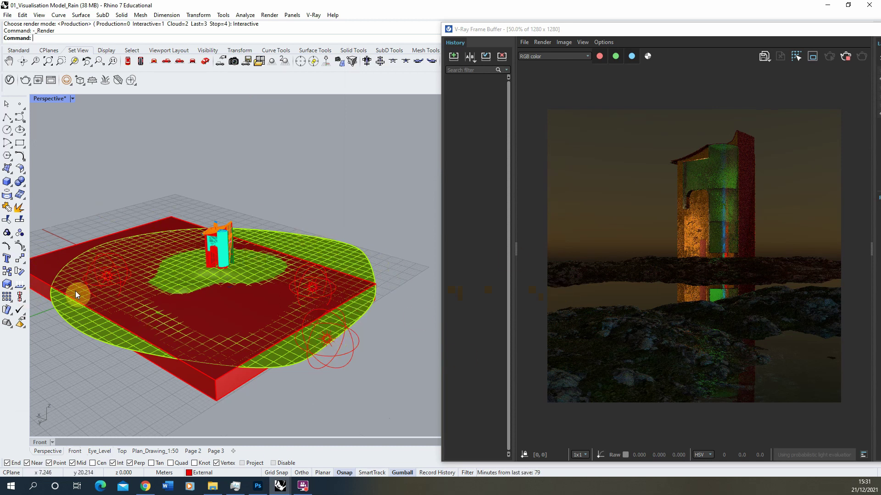
{"action": "left_click", "coordinate": [9, 81]}
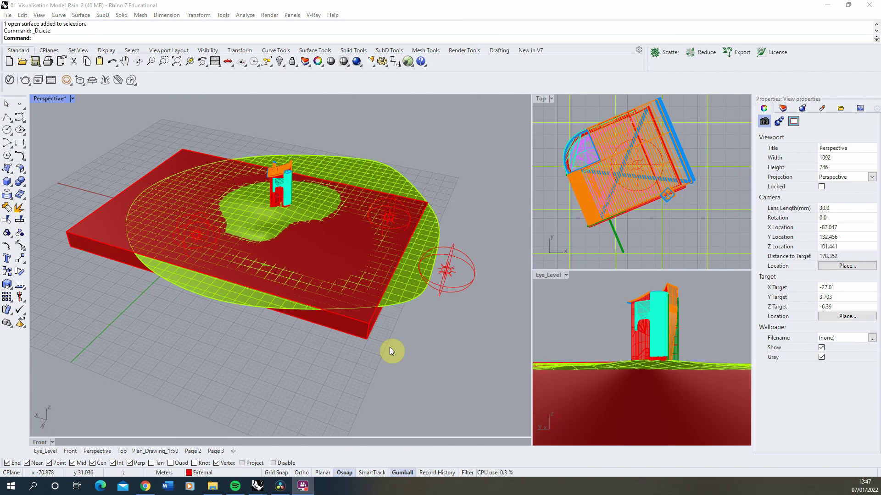
Create a vertical solid cylinder with radius 0.01 m and height 0.15 m at the near corner of the red base block.
{"action": "right_click_drag", "start_coordinate": [394, 332], "coordinate": [390, 291]}
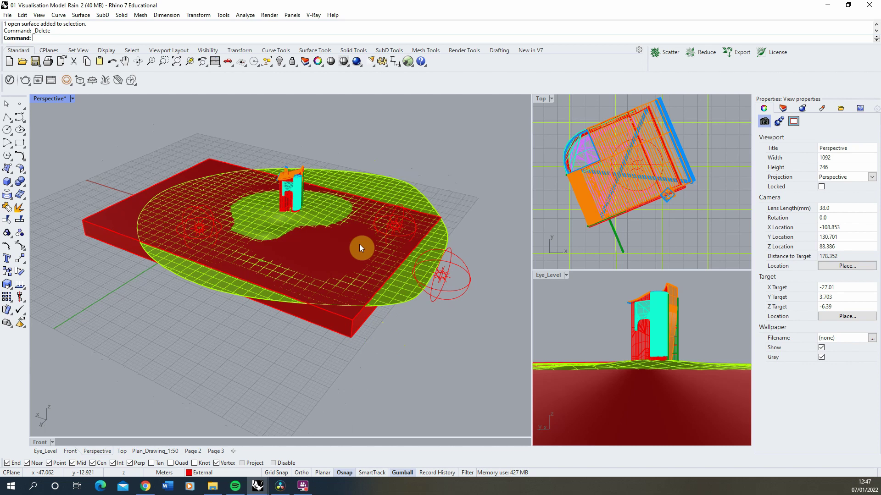
{"action": "left_click", "coordinate": [11, 187]}
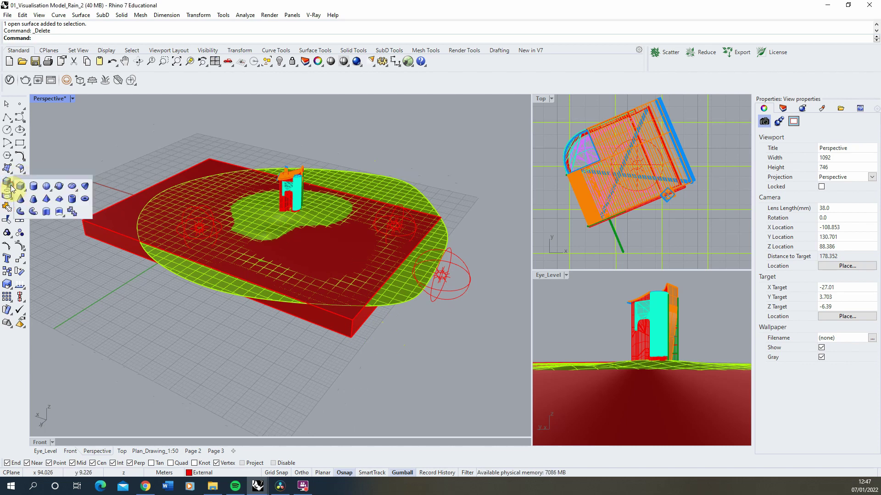
{"action": "left_click", "coordinate": [34, 186]}
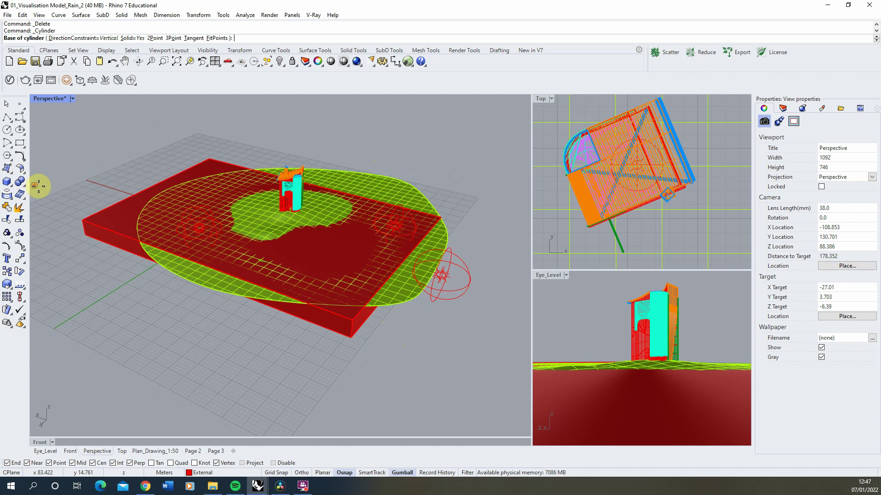
{"action": "scroll", "coordinate": [350, 316], "scroll_direction": "up", "scroll_amount": 6}
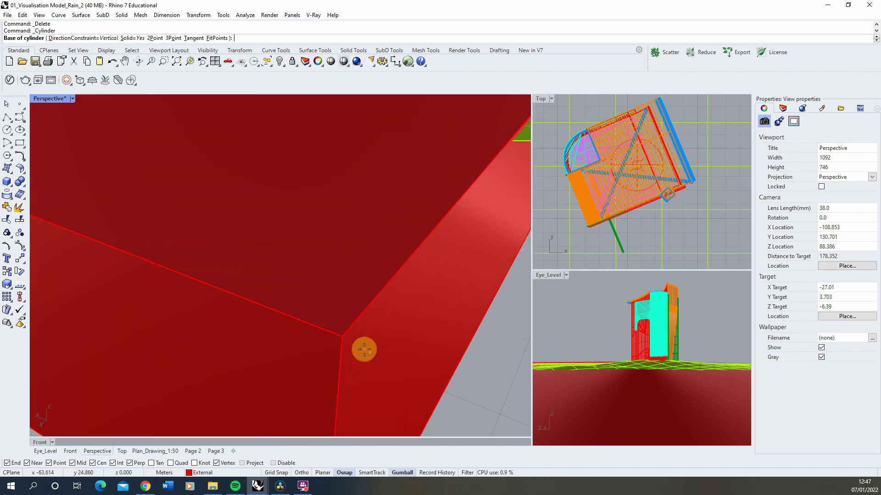
{"action": "left_click", "coordinate": [337, 329]}
{"action": "type", "text": "0.010> ( Diameter Circumference Area ProjectOsnap=Yes ): 0.01"}
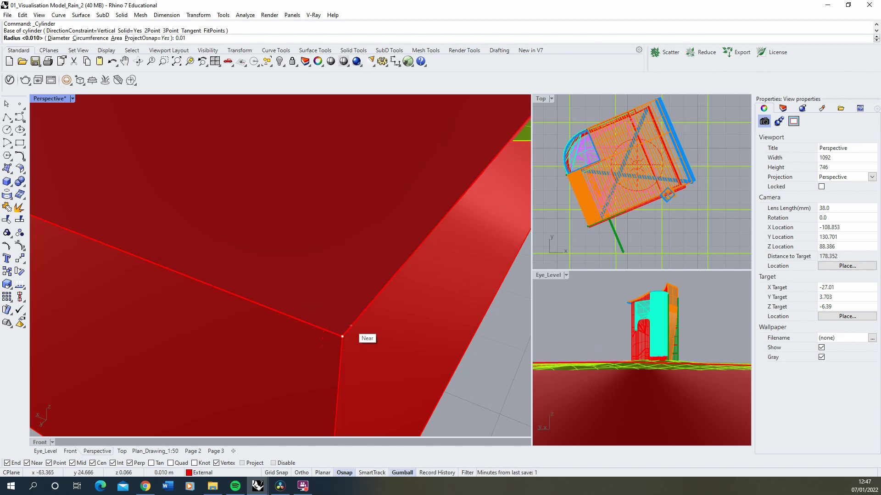
{"action": "key", "text": "Return"}
{"action": "type", "text": "0.15"}
{"action": "key", "text": "Return"}
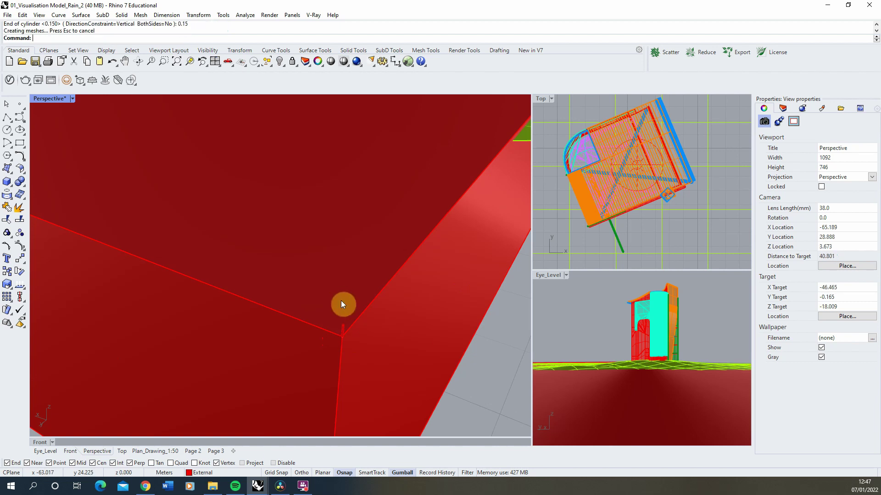
Add a sphere centred on the cylinder's top face with the same radius as the cylinder.
{"action": "left_click", "coordinate": [342, 332]}
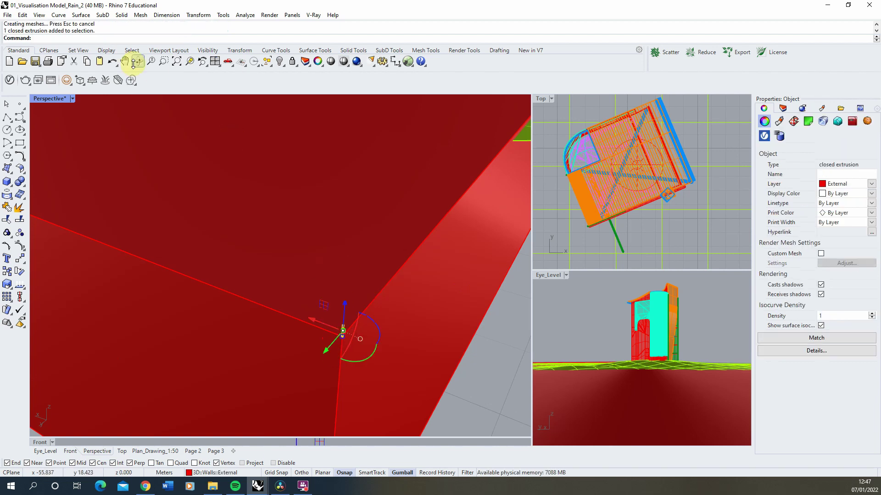
{"action": "left_click", "coordinate": [189, 61]}
{"action": "scroll", "coordinate": [298, 289], "scroll_direction": "down", "scroll_amount": 3}
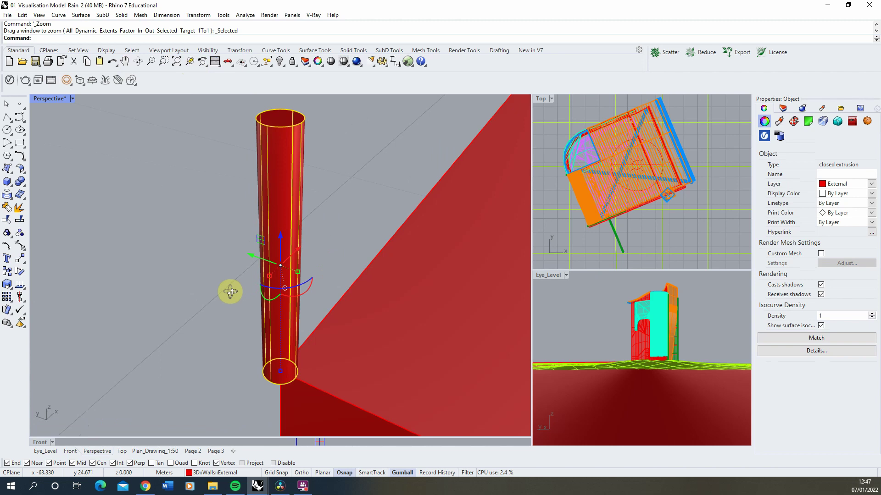
{"action": "left_click", "coordinate": [216, 293]}
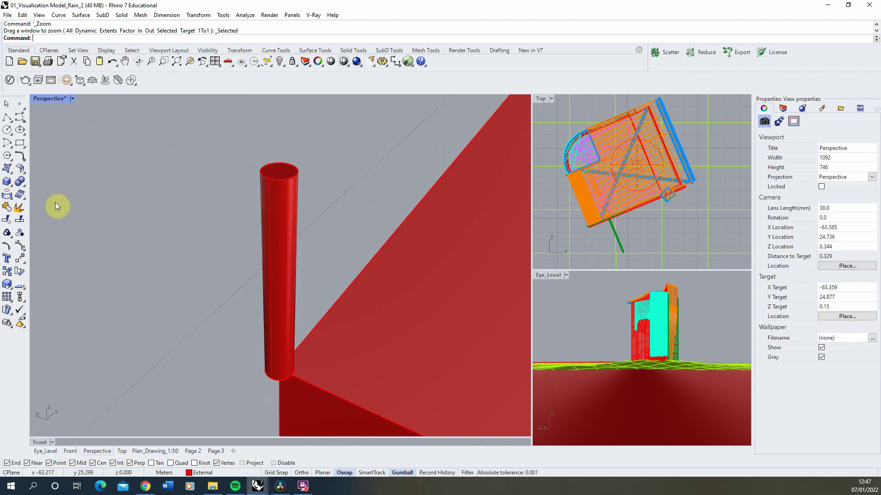
{"action": "left_click", "coordinate": [10, 188]}
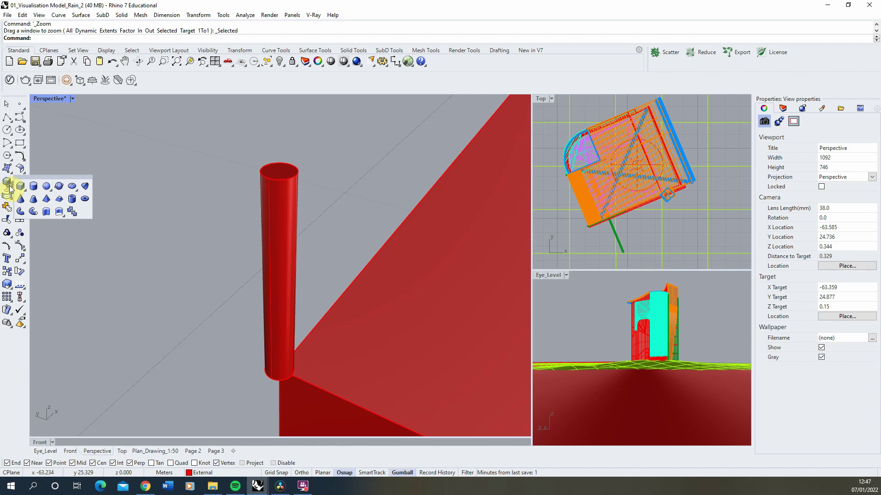
{"action": "left_click", "coordinate": [46, 185]}
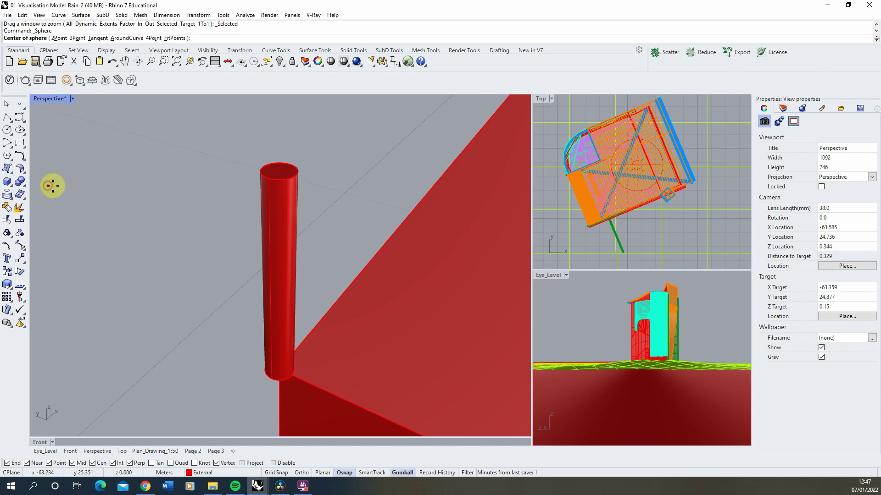
{"action": "left_click", "coordinate": [281, 179]}
{"action": "left_click", "coordinate": [299, 167]}
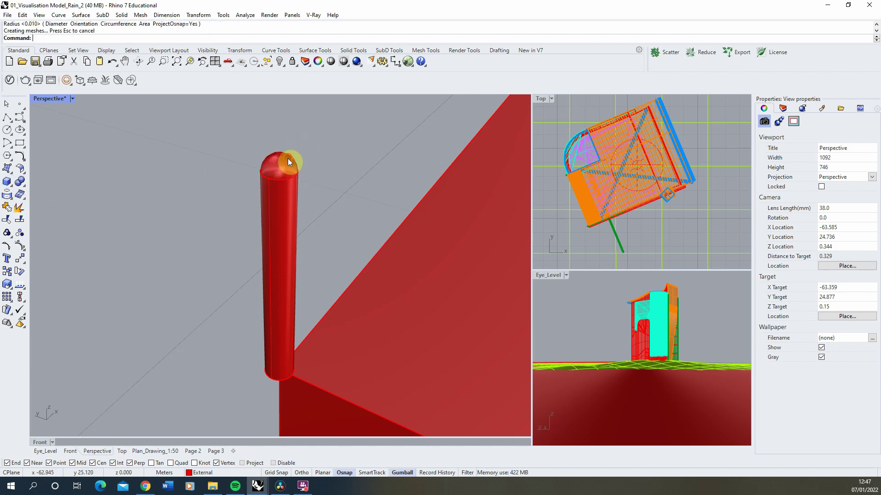
Copy the sphere vertically, with Vertical=Yes, from the cylinder's top to its base.
{"action": "left_click", "coordinate": [288, 161]}
{"action": "left_click", "coordinate": [7, 271]}
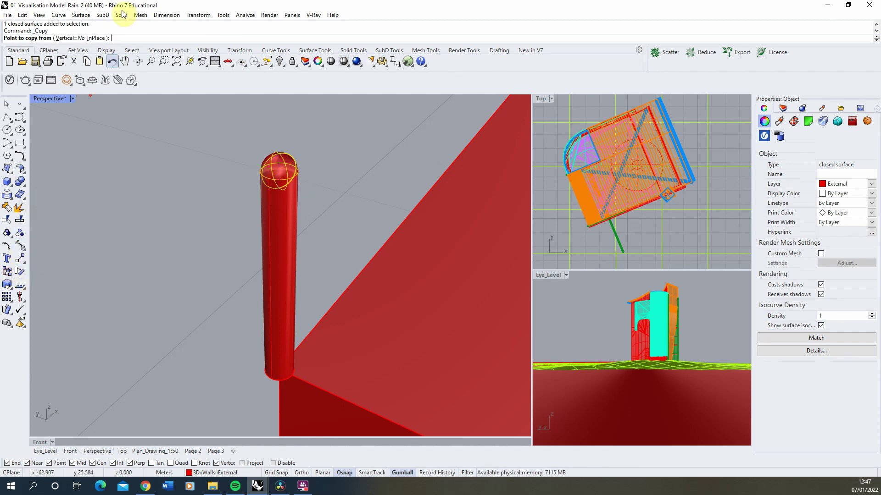
{"action": "left_click", "coordinate": [69, 38]}
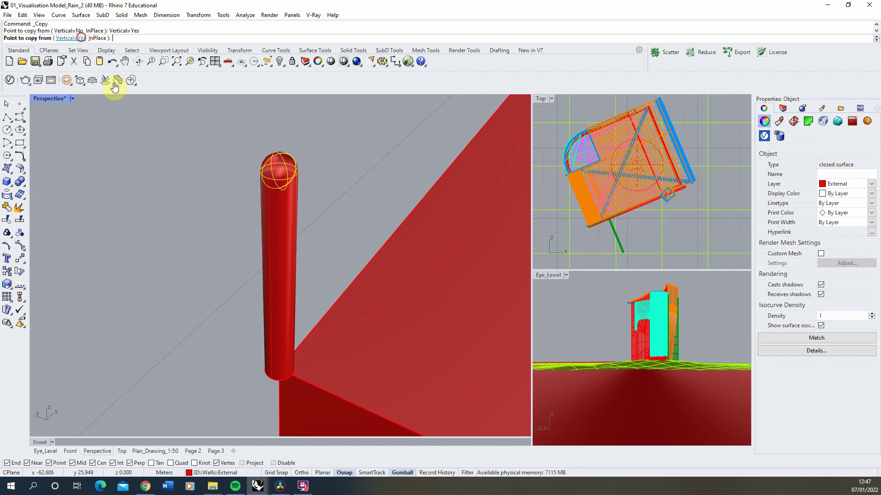
{"action": "left_click", "coordinate": [301, 175]}
{"action": "left_click", "coordinate": [281, 378]}
{"action": "key", "text": "Return"}
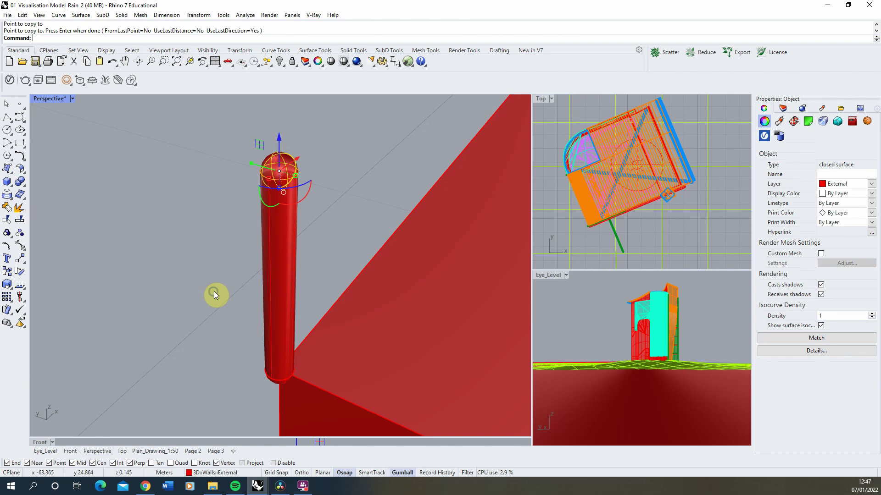
Boolean-union the cylinder and both end spheres into one capsule-shaped raindrop solid.
{"action": "left_click", "coordinate": [214, 291]}
{"action": "right_click_drag", "start_coordinate": [238, 320], "coordinate": [232, 280]}
{"action": "left_click_drag", "start_coordinate": [220, 402], "coordinate": [311, 166]}
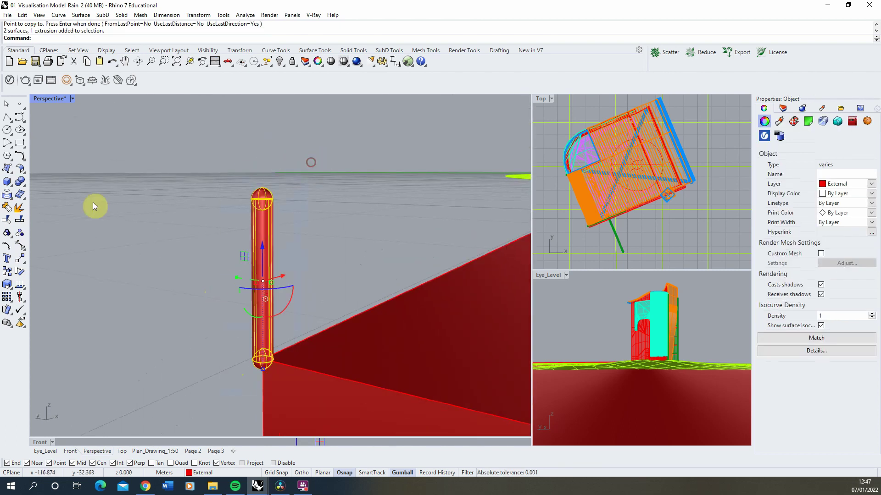
{"action": "left_click", "coordinate": [20, 183]}
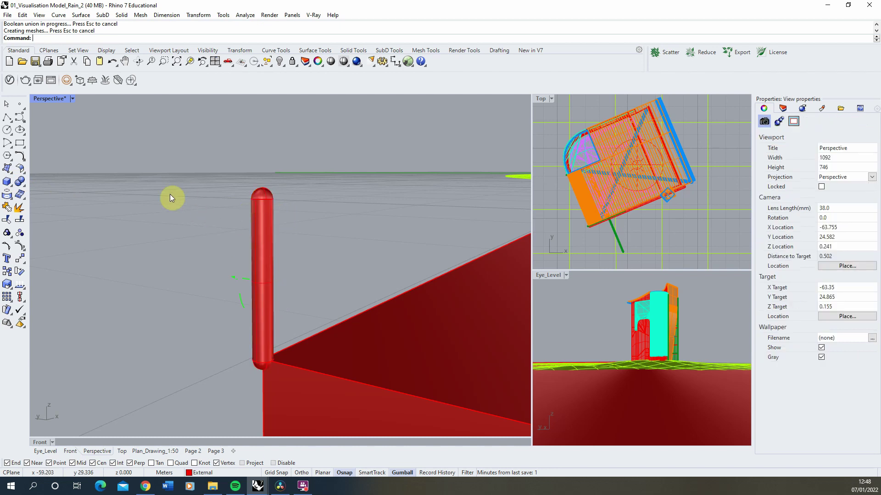
{"action": "right_click_drag", "start_coordinate": [170, 198], "coordinate": [179, 238]}
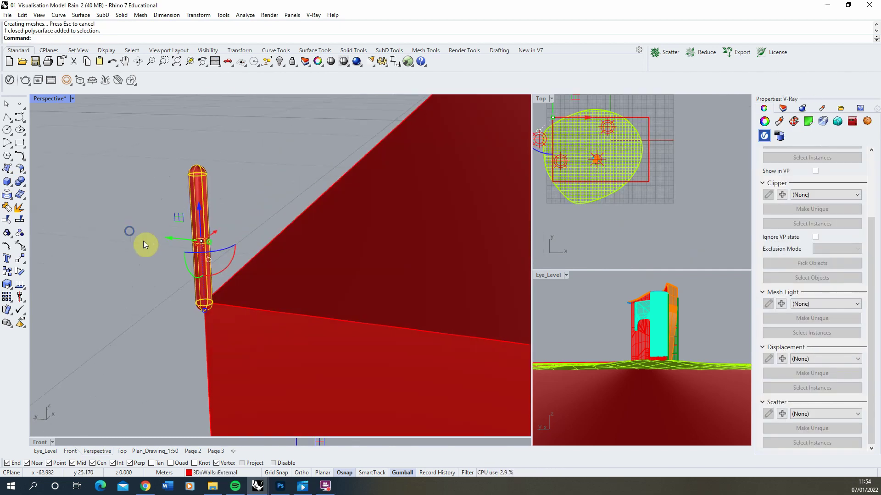
{"action": "left_click", "coordinate": [219, 229]}
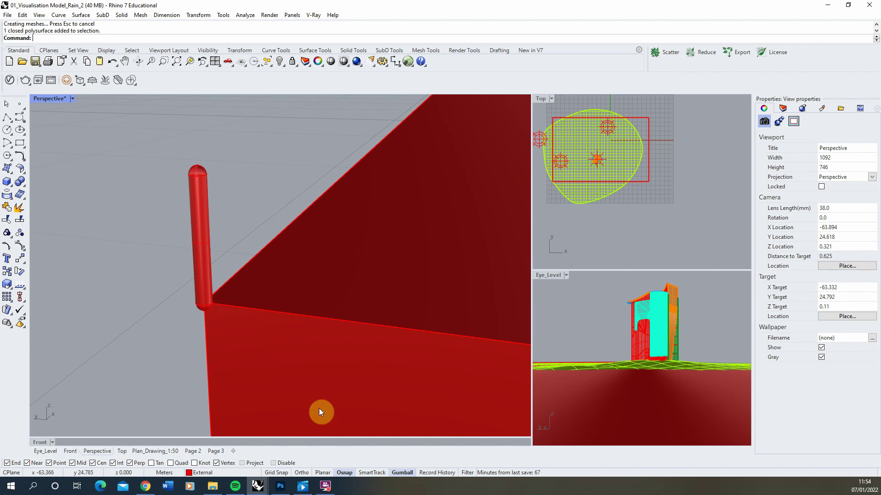
Duplicate the 01_Water material in the V-Ray Asset Editor and rename the copy to 01_Rain.
{"action": "left_click", "coordinate": [10, 81]}
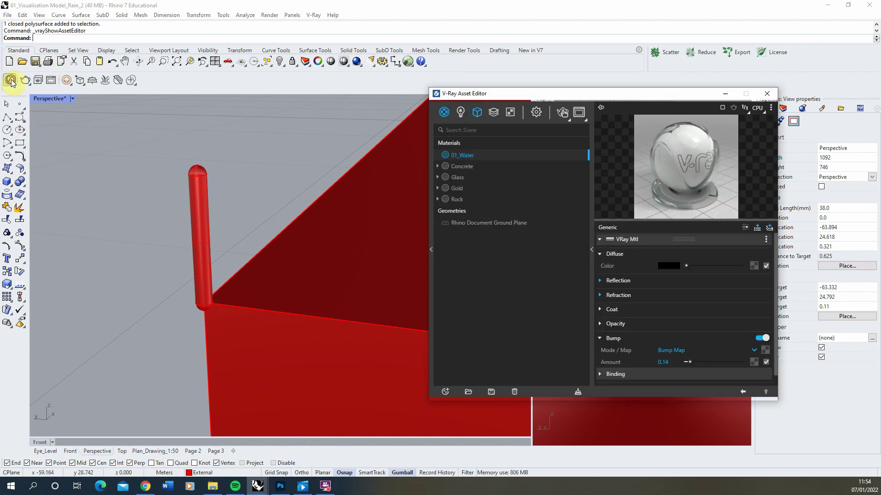
{"action": "right_click", "coordinate": [472, 157]}
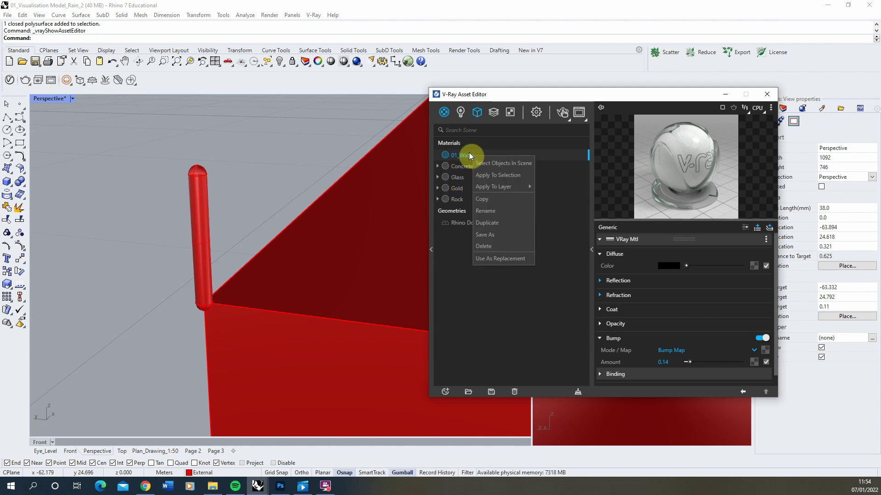
{"action": "left_click", "coordinate": [493, 223]}
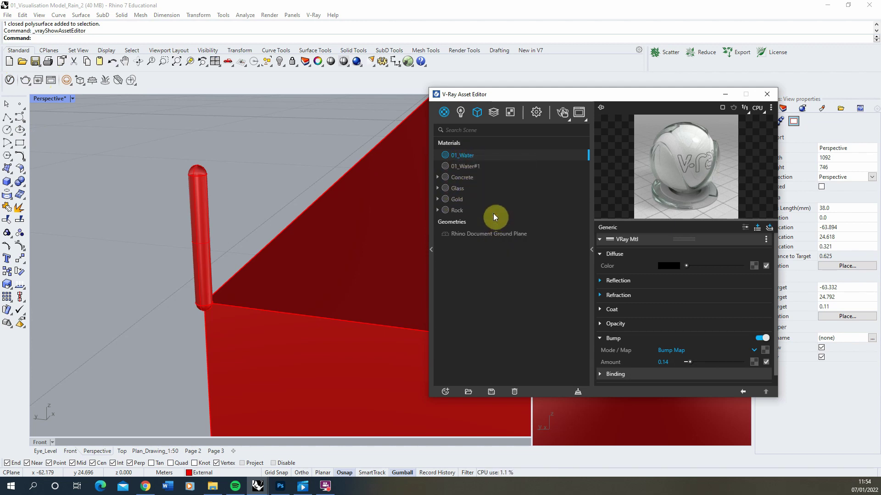
{"action": "left_click", "coordinate": [470, 169]}
{"action": "double_click", "coordinate": [467, 166]}
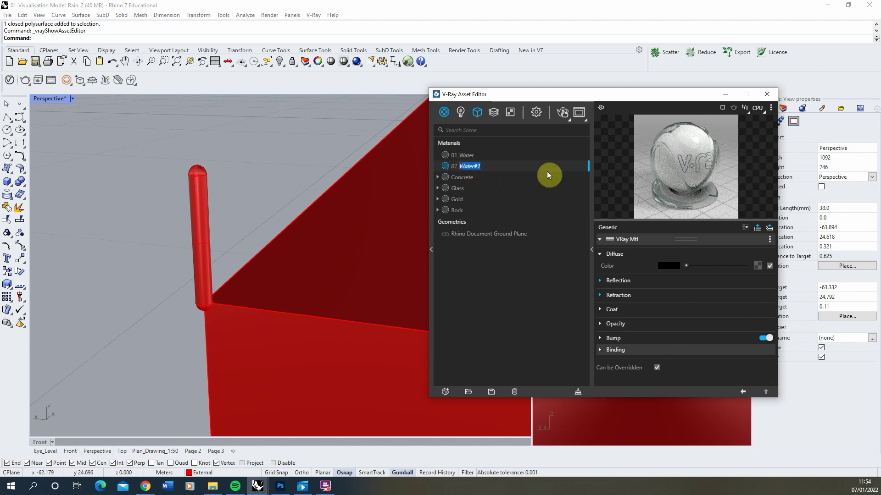
{"action": "type", "text": "Raqin"}
{"action": "key", "text": "BackSpace"}
{"action": "key", "text": "BackSpace"}
{"action": "key", "text": "BackSpace"}
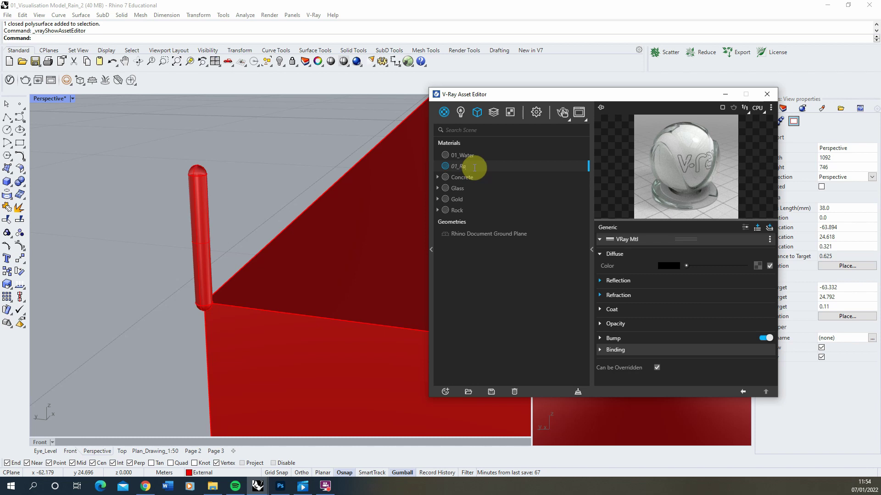
{"action": "type", "text": "in"}
{"action": "key", "text": "Return"}
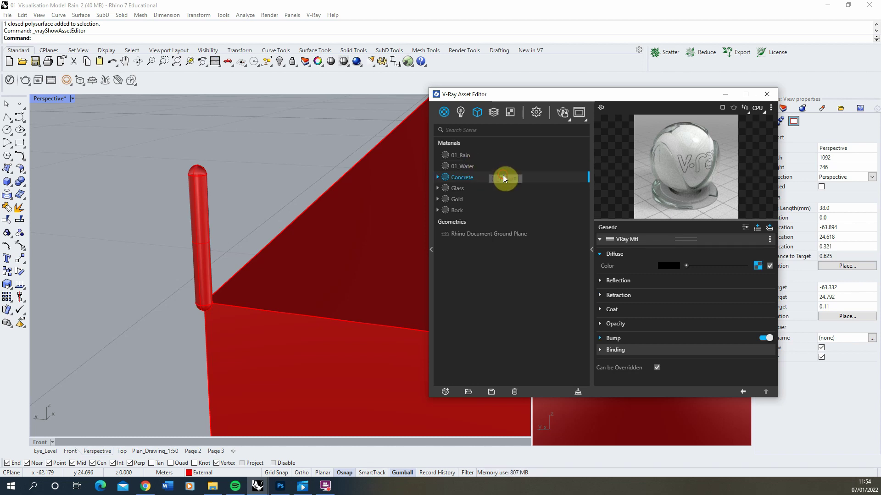
Apply the 01_Rain material to the capsule-shaped raindrop and put the Asset Editor away.
{"action": "right_click", "coordinate": [477, 156]}
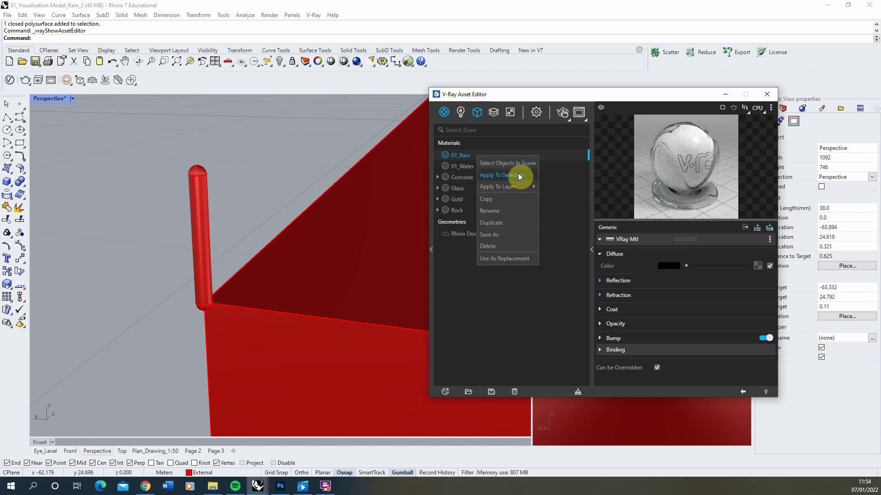
{"action": "left_click_drag", "start_coordinate": [179, 226], "coordinate": [268, 342]}
{"action": "left_click_drag", "start_coordinate": [188, 127], "coordinate": [272, 359]}
{"action": "left_click", "coordinate": [500, 179]}
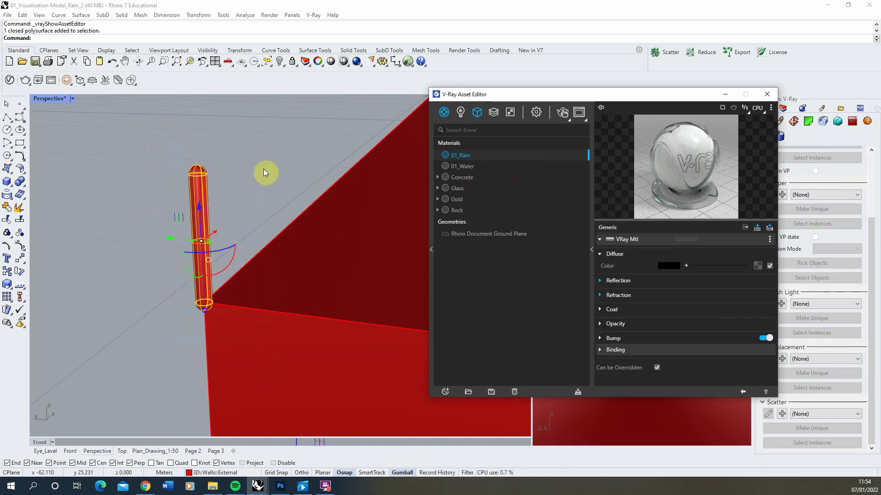
{"action": "left_click", "coordinate": [229, 179]}
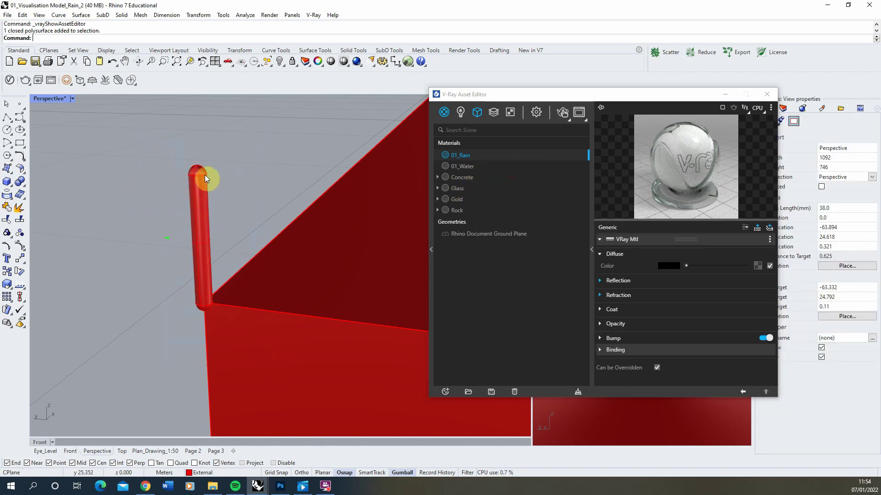
{"action": "right_click_drag", "start_coordinate": [247, 183], "coordinate": [266, 318]}
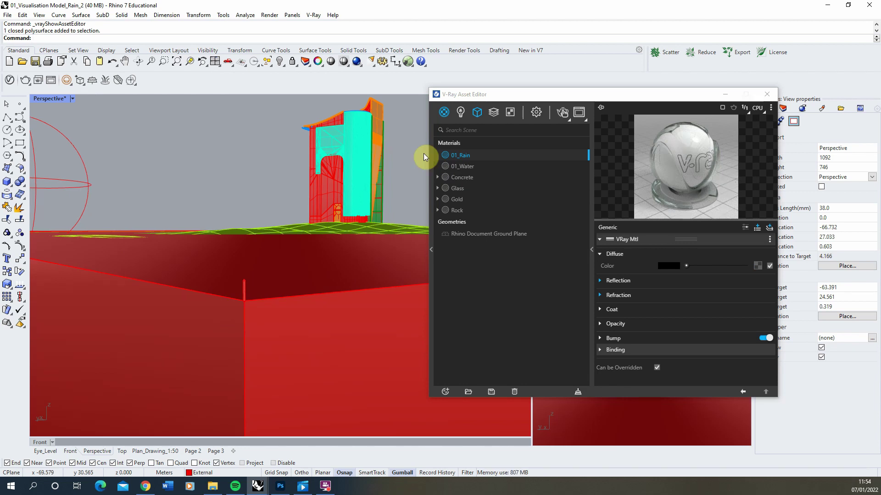
{"action": "left_click", "coordinate": [727, 95]}
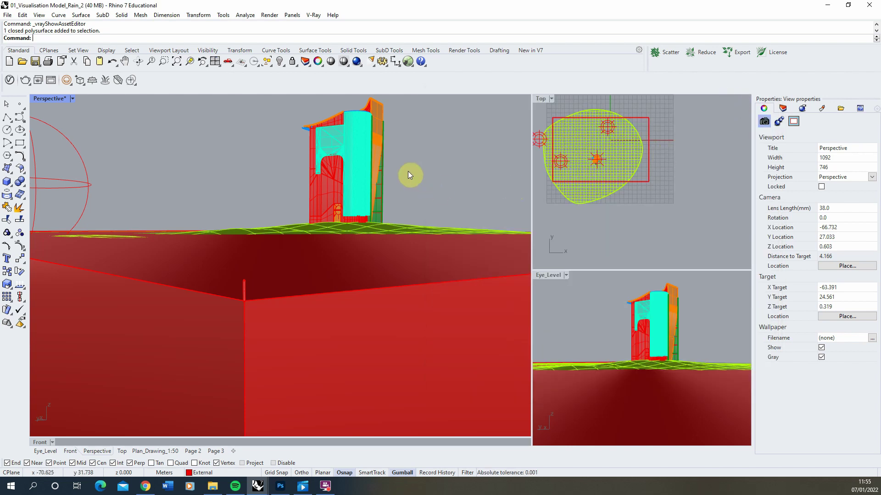
Draw a vertical plane surface standing on the water in front of the building.
{"action": "left_click", "coordinate": [10, 174]}
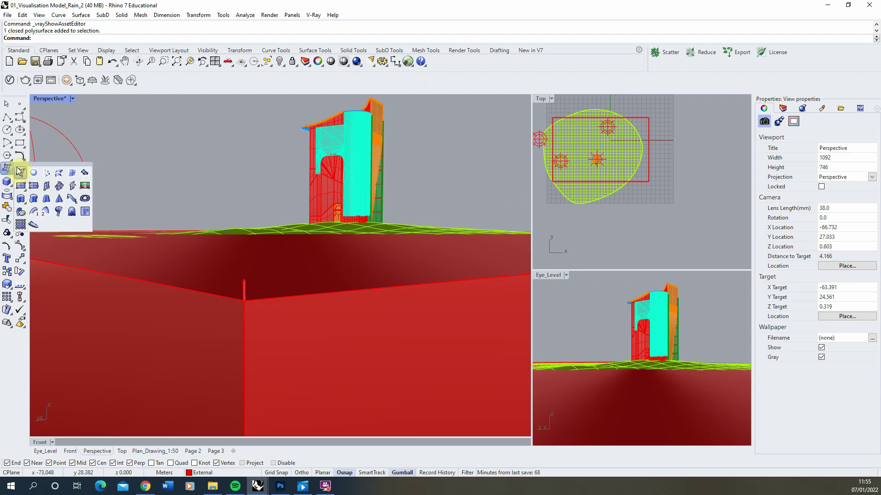
{"action": "left_click", "coordinate": [47, 188]}
{"action": "scroll", "coordinate": [259, 250], "scroll_direction": "up", "scroll_amount": 3}
{"action": "scroll", "coordinate": [280, 312], "scroll_direction": "up", "scroll_amount": 1}
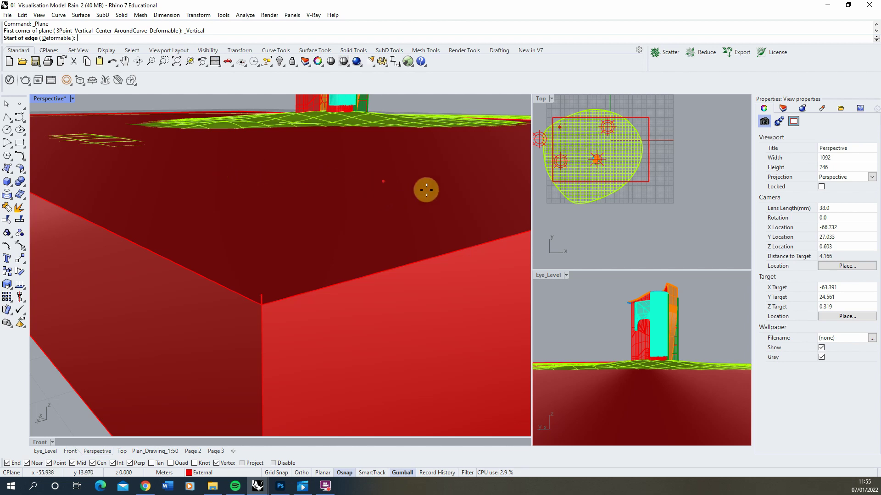
{"action": "scroll", "coordinate": [211, 183], "scroll_direction": "down", "scroll_amount": 10}
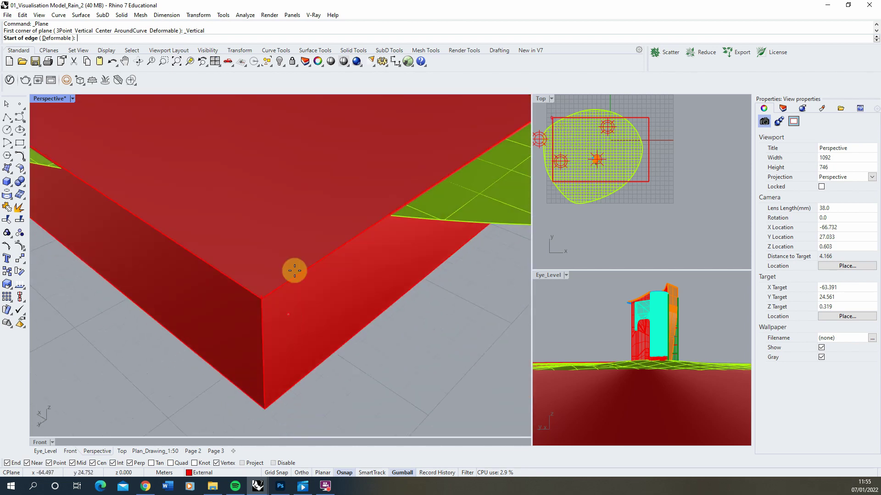
{"action": "scroll", "coordinate": [293, 351], "scroll_direction": "up", "scroll_amount": 3}
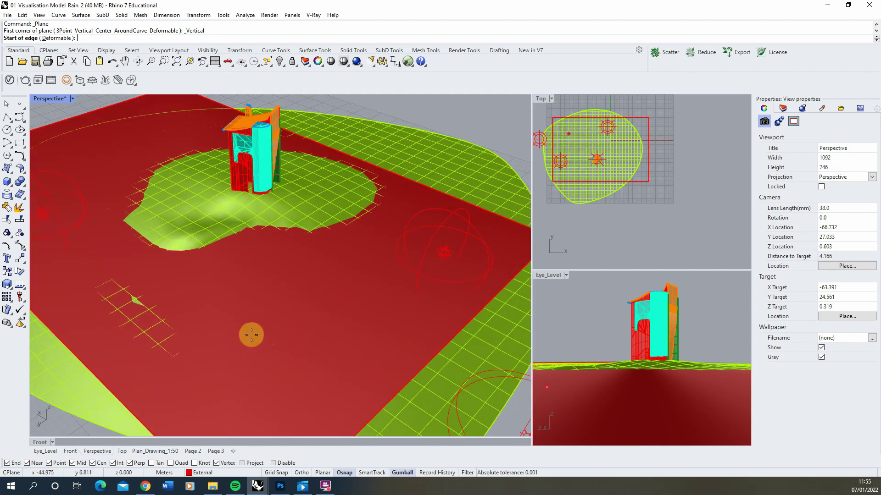
{"action": "left_click", "coordinate": [218, 321]}
{"action": "left_click", "coordinate": [349, 311]}
{"action": "left_click", "coordinate": [338, 250]}
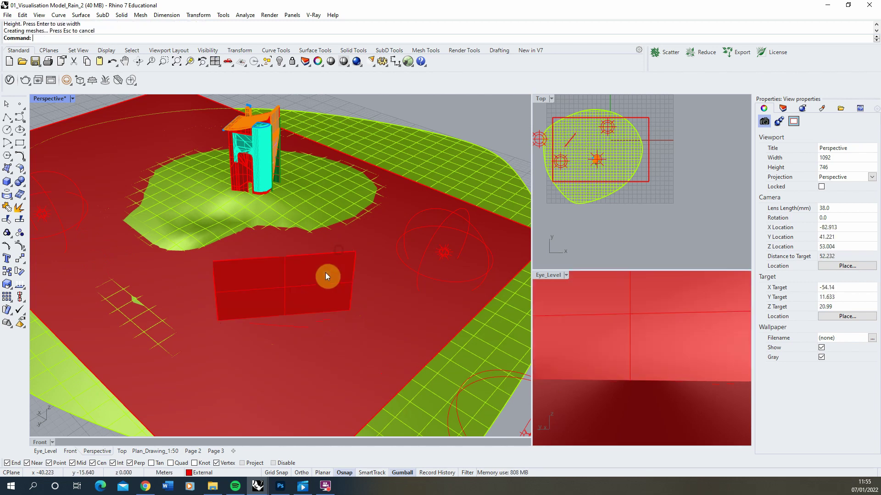
Create a V-Ray Scatter geometry in the Asset Editor and name it Rain.
{"action": "right_click_drag", "start_coordinate": [193, 269], "coordinate": [190, 236]}
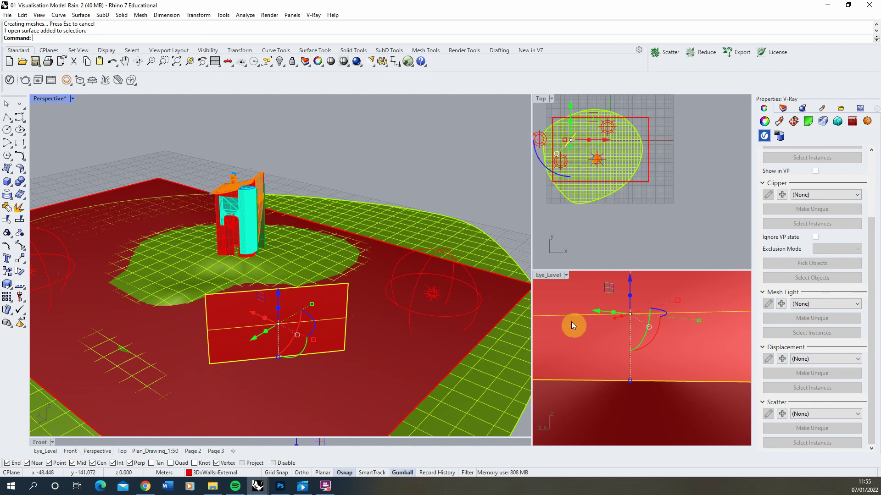
{"action": "left_click", "coordinate": [364, 160]}
{"action": "right_click_drag", "start_coordinate": [363, 160], "coordinate": [275, 259]}
{"action": "scroll", "coordinate": [275, 258], "scroll_direction": "up", "scroll_amount": 4}
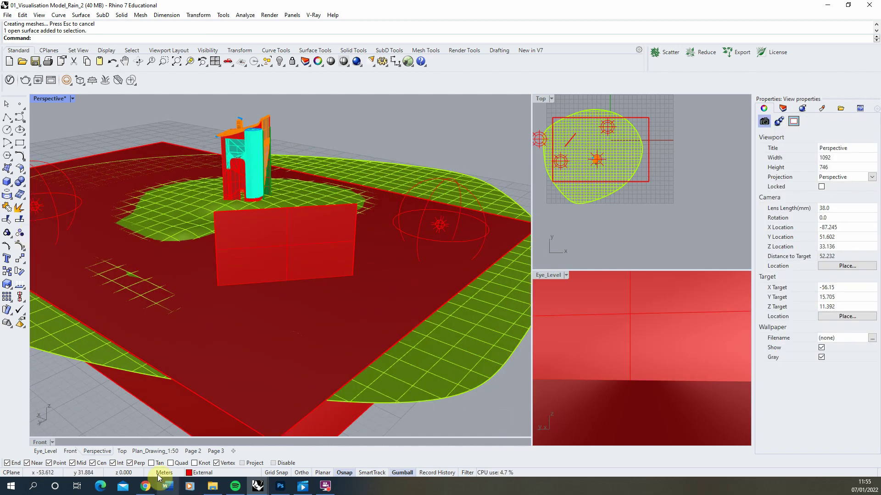
{"action": "left_click", "coordinate": [9, 80]}
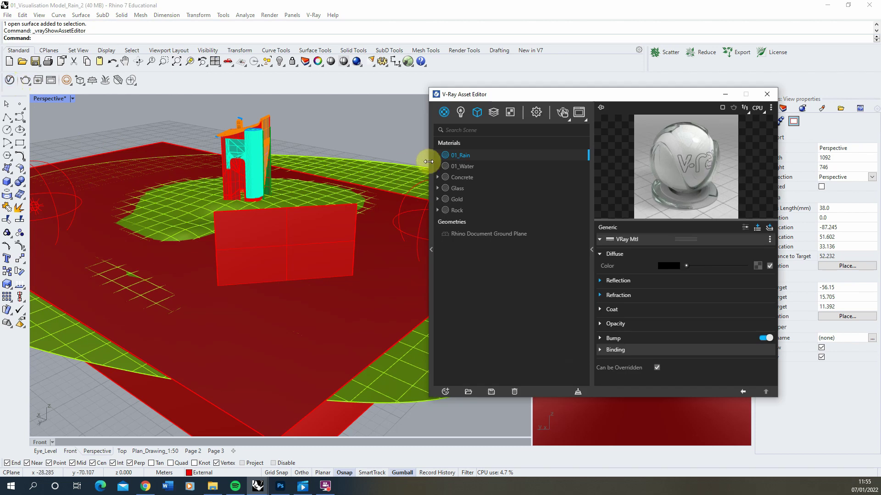
{"action": "left_click", "coordinate": [446, 392]}
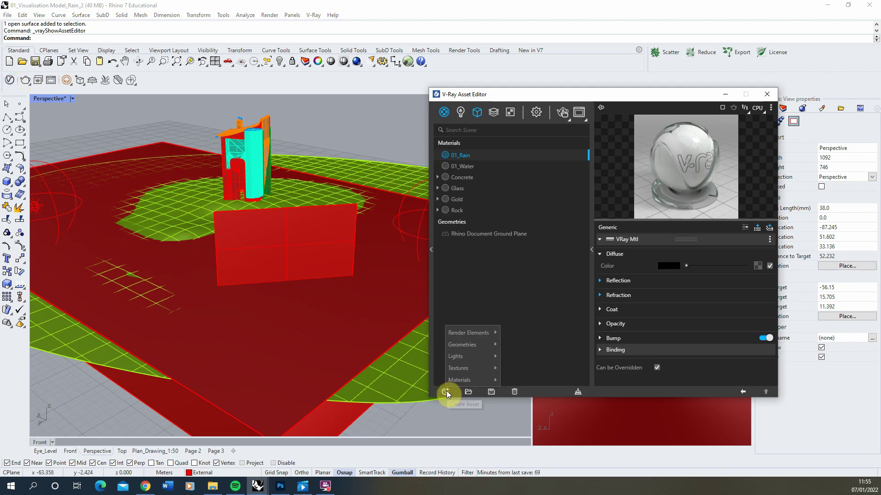
{"action": "mouse_move", "coordinate": [485, 345]}
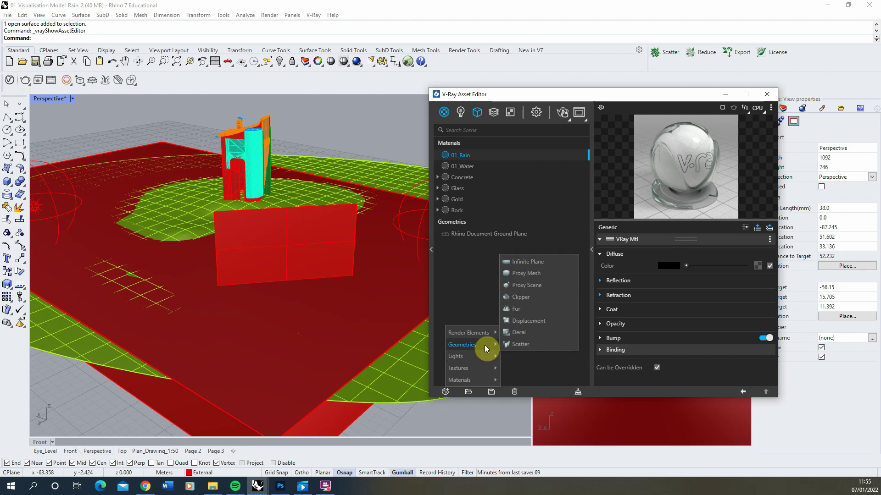
{"action": "left_click", "coordinate": [538, 344]}
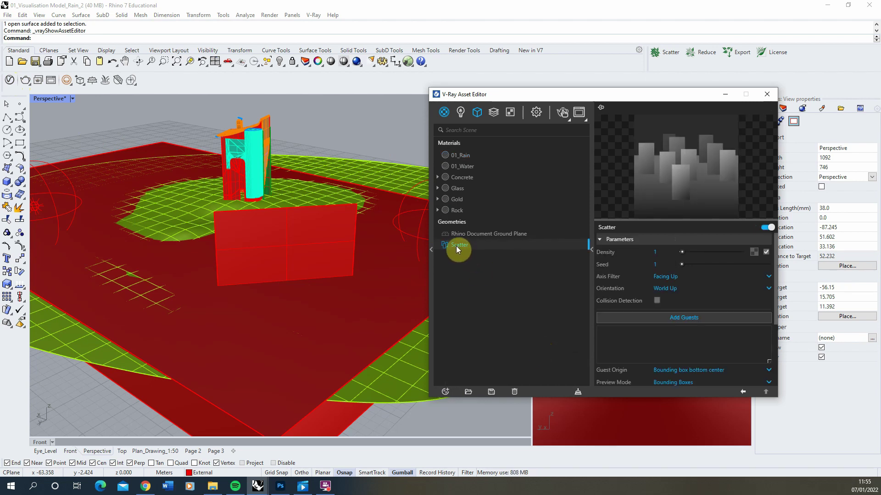
{"action": "type", "text": "Rain"}
{"action": "key", "text": "Return"}
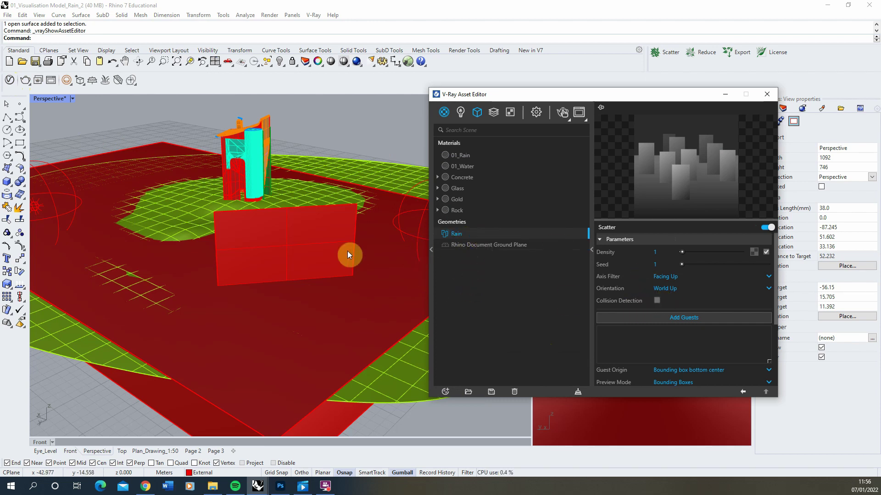
Apply the Rain scatter to the vertical plane in front of the building.
{"action": "left_click", "coordinate": [314, 251]}
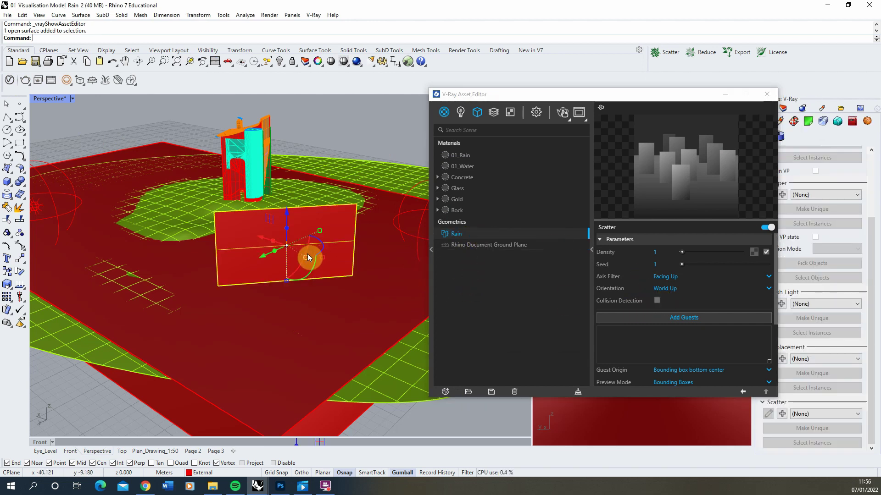
{"action": "right_click", "coordinate": [487, 235]}
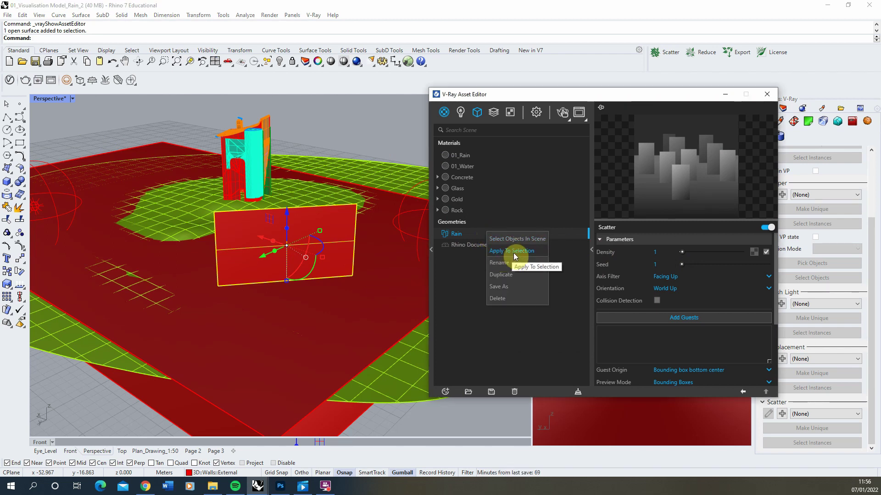
{"action": "left_click", "coordinate": [515, 253]}
Add the raindrop solid at the water box's corner as a guest of the Rain scatter.
{"action": "scroll", "coordinate": [257, 326], "scroll_direction": "down", "scroll_amount": 3}
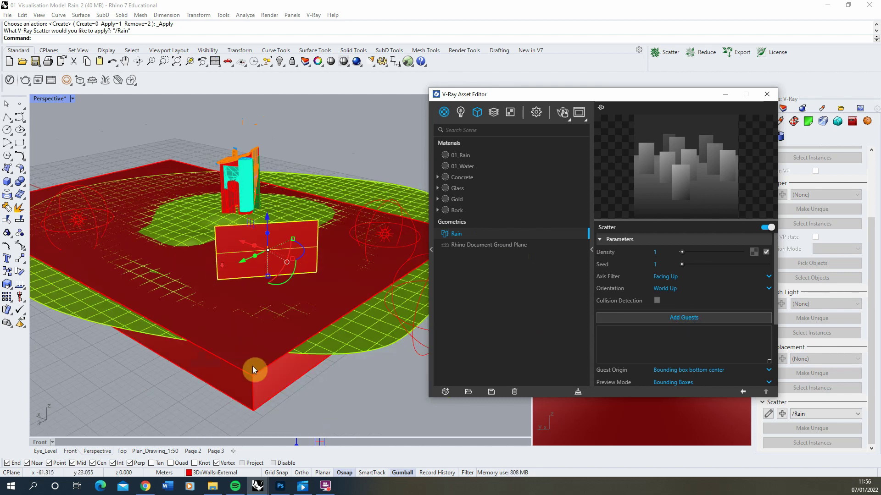
{"action": "scroll", "coordinate": [257, 385], "scroll_direction": "up", "scroll_amount": 6}
{"action": "left_click_drag", "start_coordinate": [267, 382], "coordinate": [292, 339]}
{"action": "key", "text": "ctrl+z"}
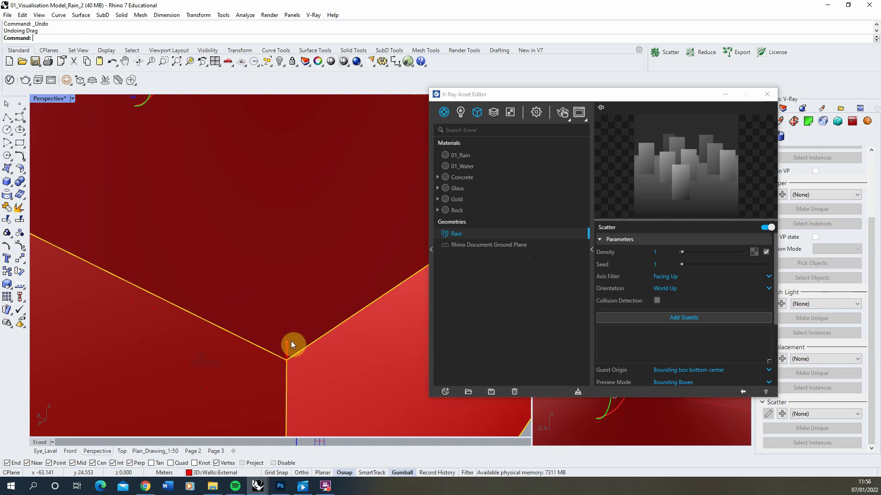
{"action": "left_click", "coordinate": [286, 346]}
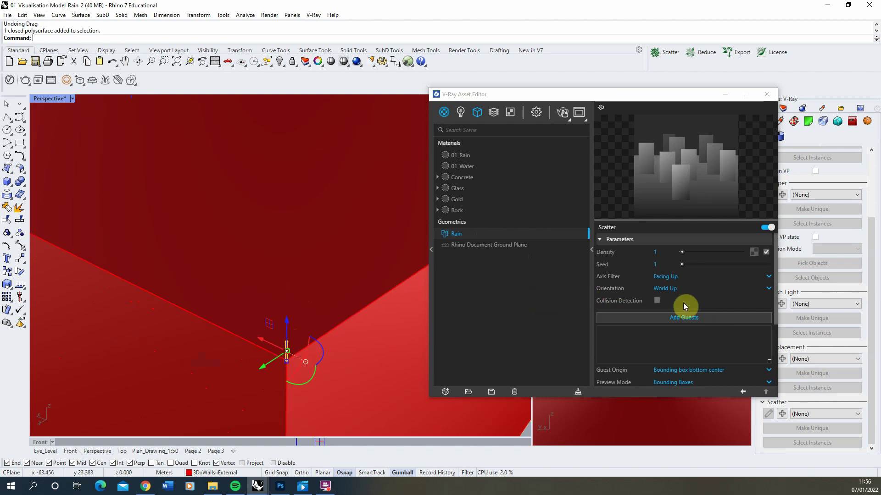
{"action": "left_click", "coordinate": [692, 321]}
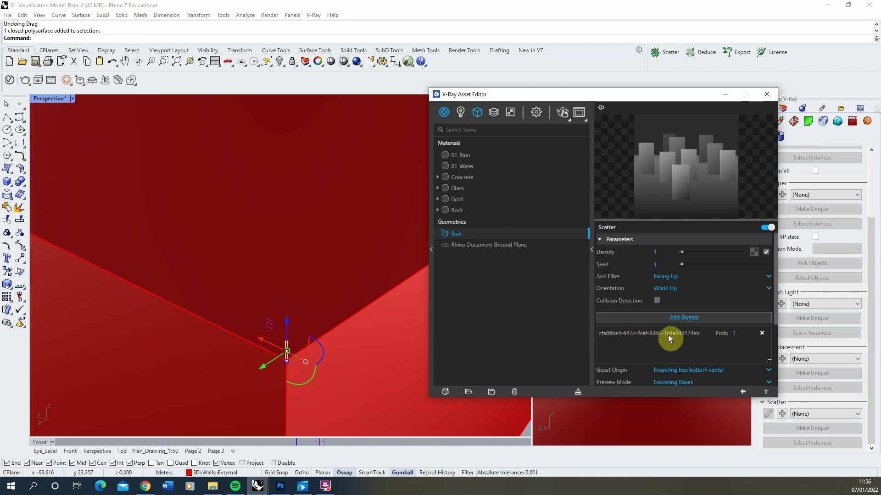
{"action": "scroll", "coordinate": [244, 277], "scroll_direction": "down", "scroll_amount": 5}
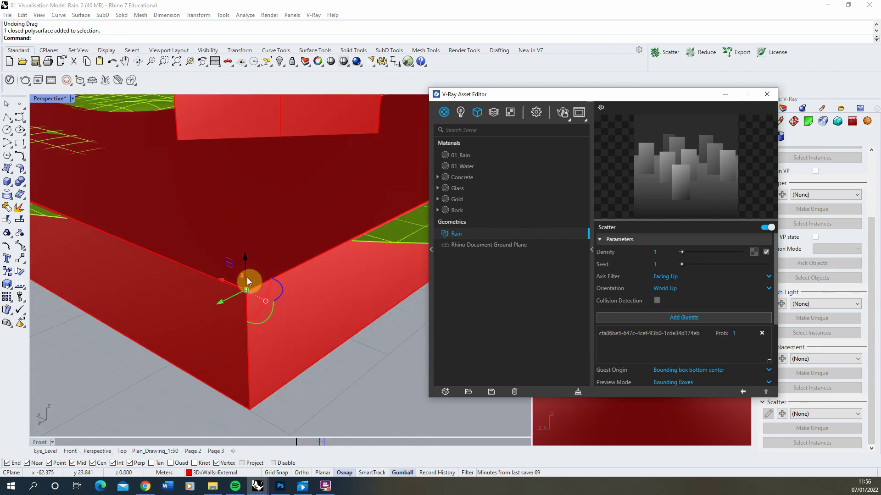
{"action": "key", "text": "Escape"}
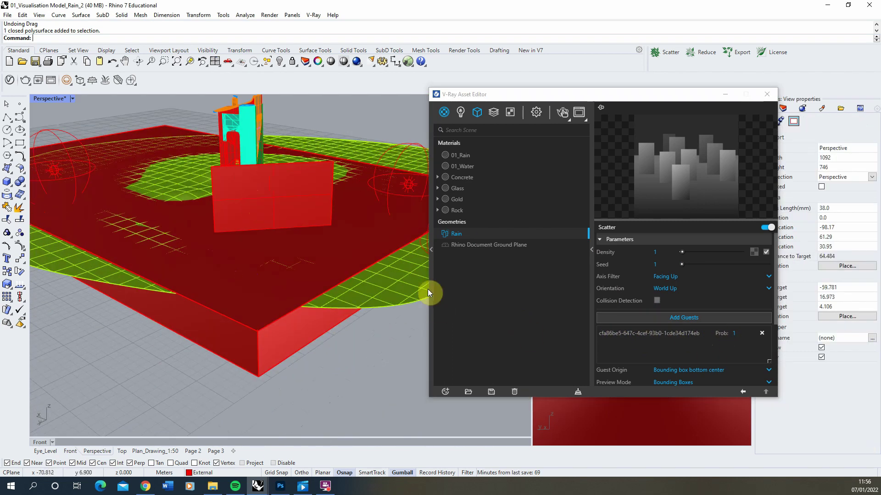
Reposition the vertical scatter plane in front of the building with the gumball.
{"action": "right_click_drag", "start_coordinate": [213, 197], "coordinate": [180, 215]}
{"action": "scroll", "coordinate": [351, 236], "scroll_direction": "down", "scroll_amount": 3}
{"action": "scroll", "coordinate": [268, 249], "scroll_direction": "up", "scroll_amount": 3}
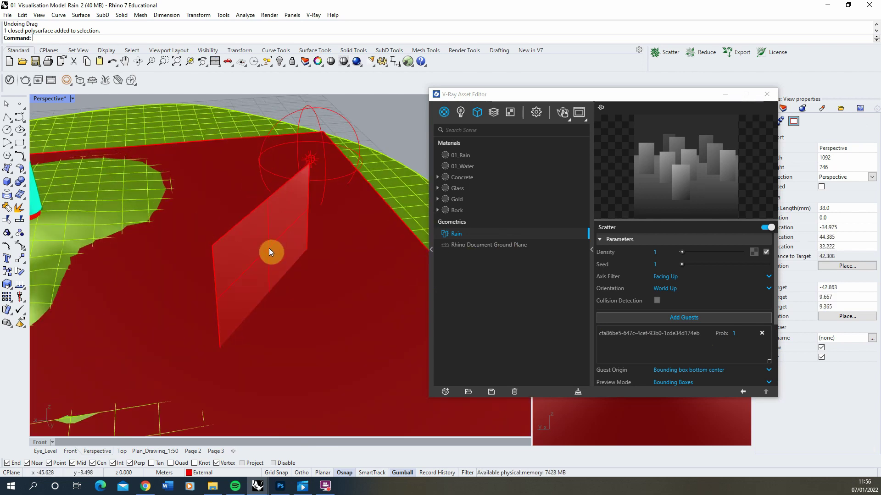
{"action": "left_click", "coordinate": [269, 250]}
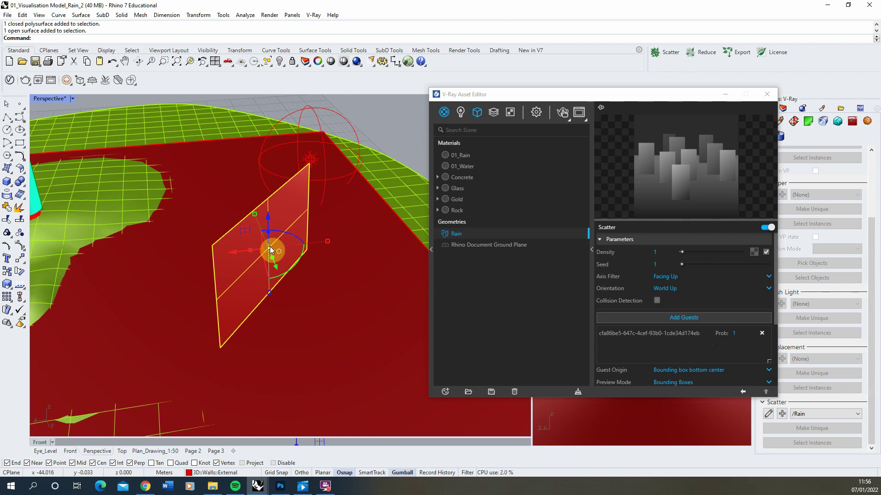
{"action": "left_click_drag", "start_coordinate": [296, 265], "coordinate": [205, 268]}
{"action": "left_click_drag", "start_coordinate": [277, 307], "coordinate": [327, 293]}
Raise the Rain scatter's density to 33.52 so the plane fills with raindrops.
{"action": "right_click_drag", "start_coordinate": [270, 173], "coordinate": [430, 149]}
{"action": "left_click_drag", "start_coordinate": [584, 97], "coordinate": [537, 94]}
{"action": "left_click_drag", "start_coordinate": [637, 252], "coordinate": [655, 249]}
{"action": "left_click_drag", "start_coordinate": [622, 92], "coordinate": [662, 111]}
{"action": "right_click_drag", "start_coordinate": [338, 277], "coordinate": [282, 294]}
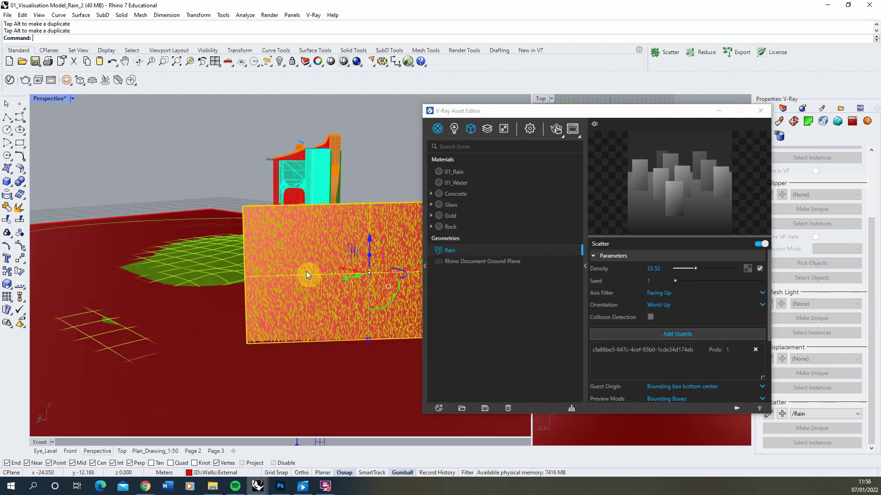
{"action": "scroll", "coordinate": [374, 261], "scroll_direction": "up", "scroll_amount": 5}
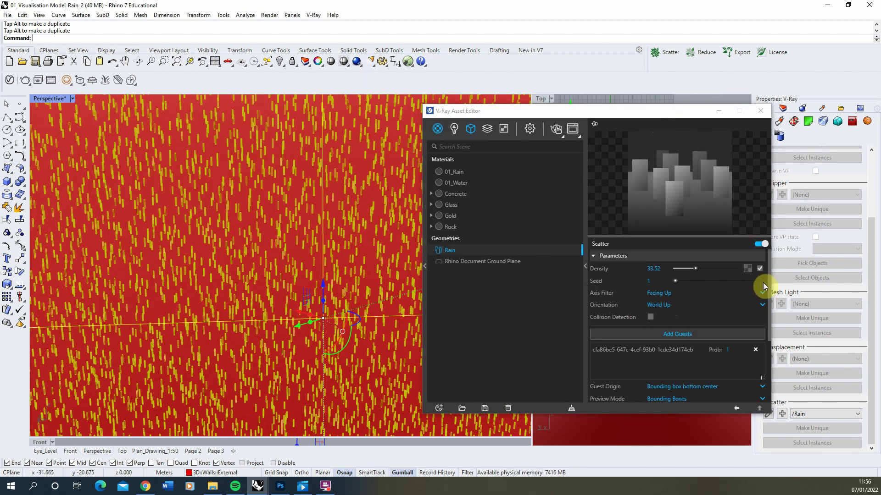
Set the Rain scatter's random minimum scale to 0.2 and open its random maximum scale for editing.
{"action": "left_click_drag", "start_coordinate": [767, 276], "coordinate": [773, 344]}
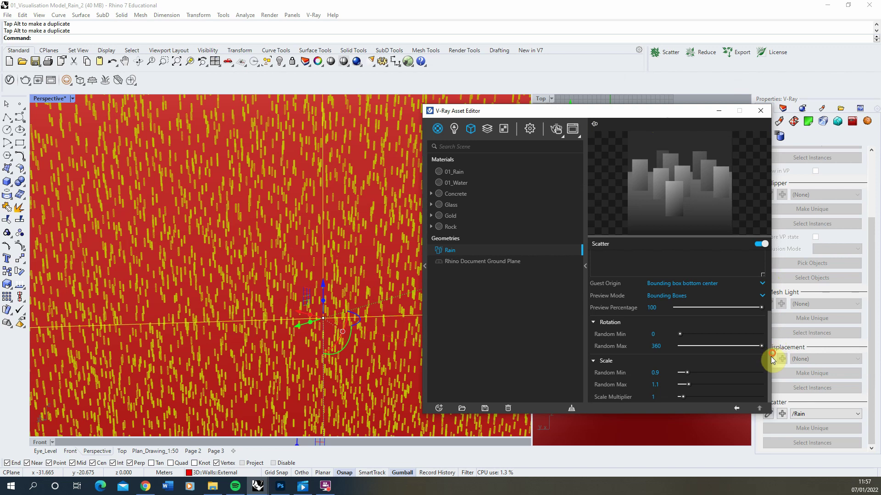
{"action": "double_click", "coordinate": [659, 377]}
{"action": "type", "text": "2"}
{"action": "double_click", "coordinate": [656, 384]}
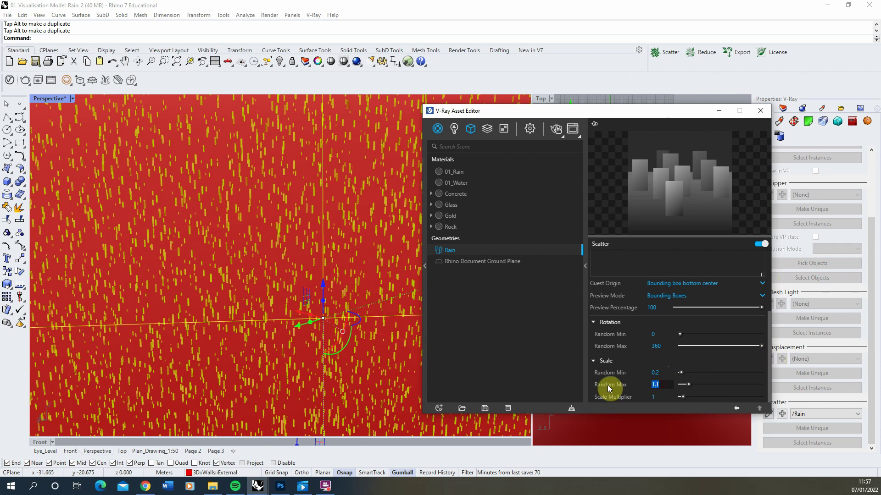
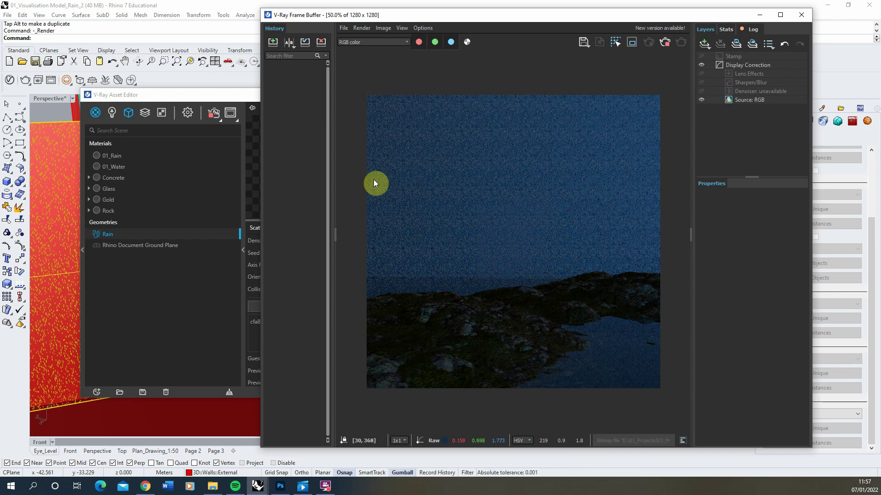
Create a new Generic V-Ray material and name it Invisible.
{"action": "left_click_drag", "start_coordinate": [231, 94], "coordinate": [206, 99]}
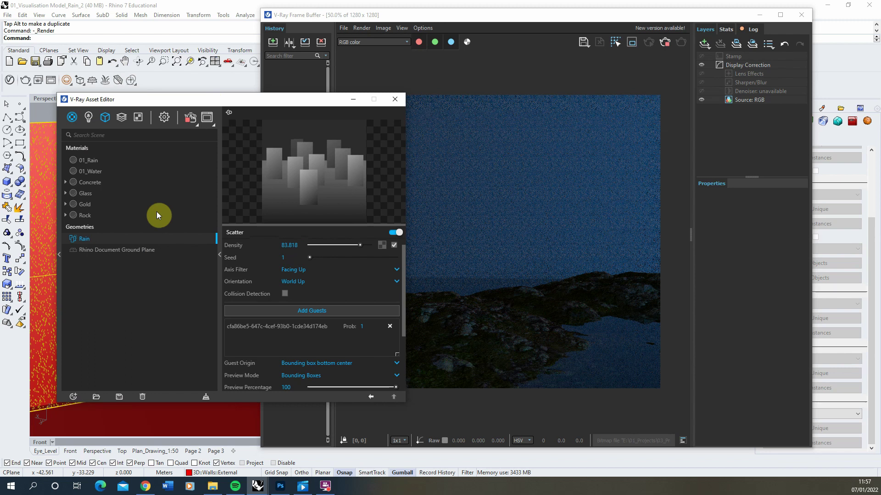
{"action": "left_click", "coordinate": [74, 398]}
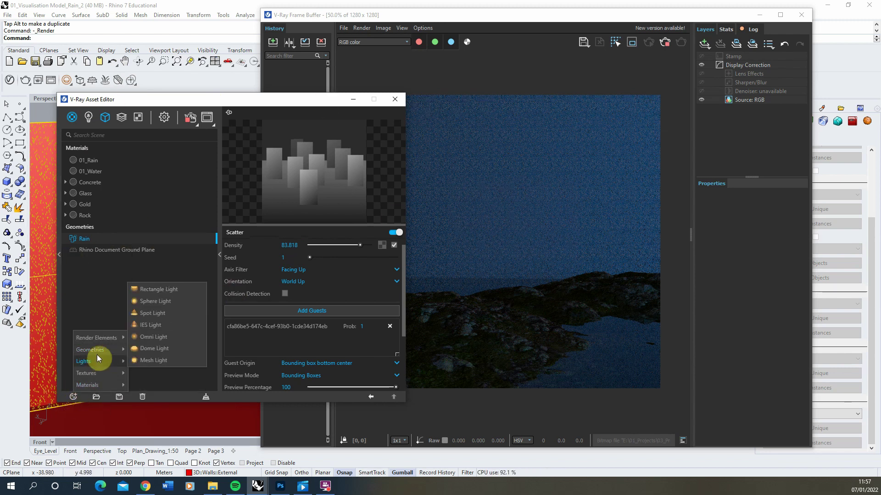
{"action": "mouse_move", "coordinate": [95, 384]}
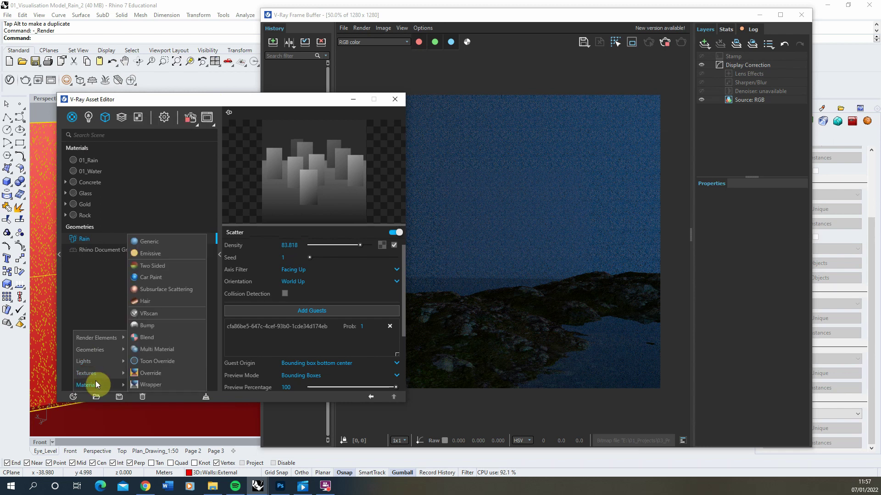
{"action": "left_click", "coordinate": [165, 244]}
{"action": "left_click", "coordinate": [91, 194]}
{"action": "type", "text": "In"}
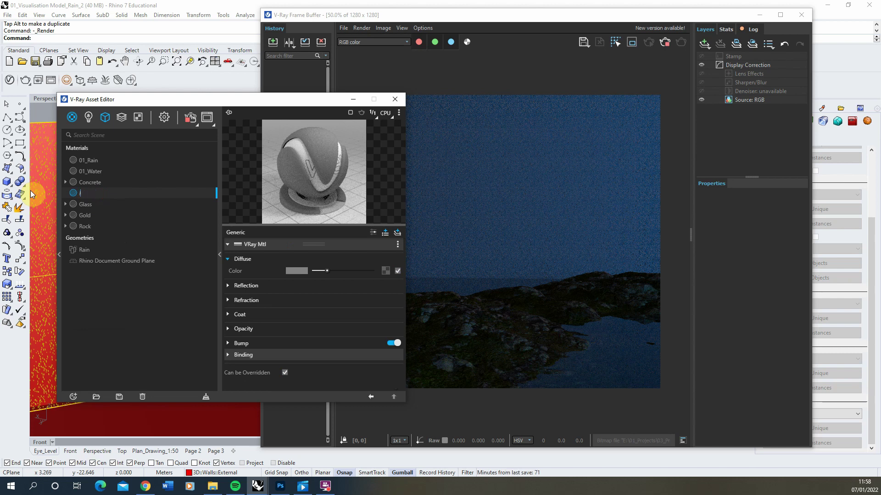
{"action": "type", "text": "visible"}
{"action": "left_click", "coordinate": [130, 296]}
{"action": "left_click", "coordinate": [106, 216]}
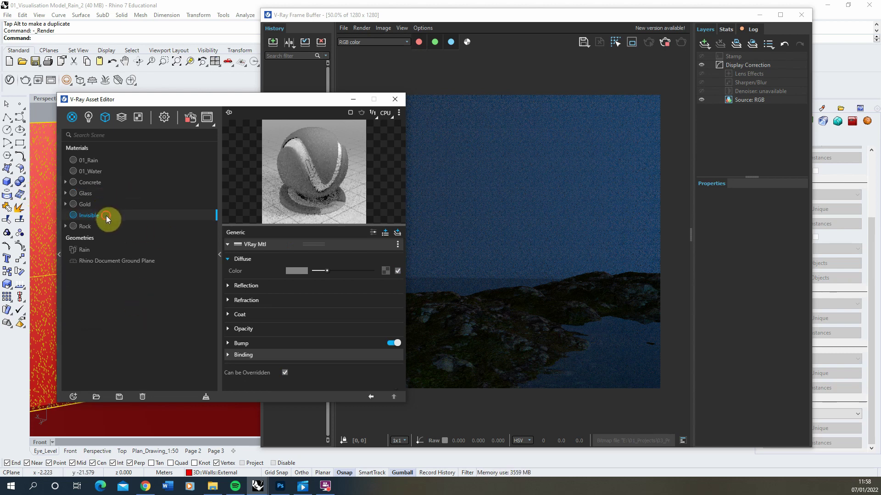
Add Raytrace Properties to the Invisible material and disable its visibility to camera, in reflections and in refractions, plus its shadow casting.
{"action": "left_click", "coordinate": [387, 232]}
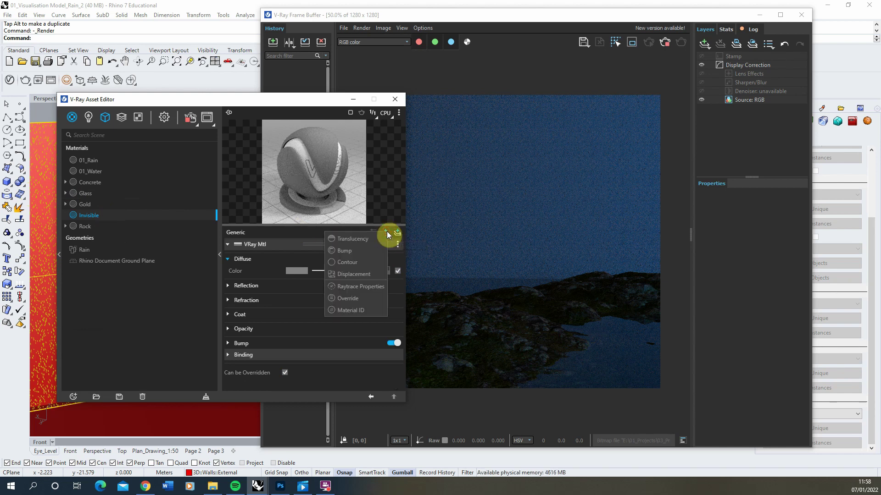
{"action": "left_click", "coordinate": [366, 288]}
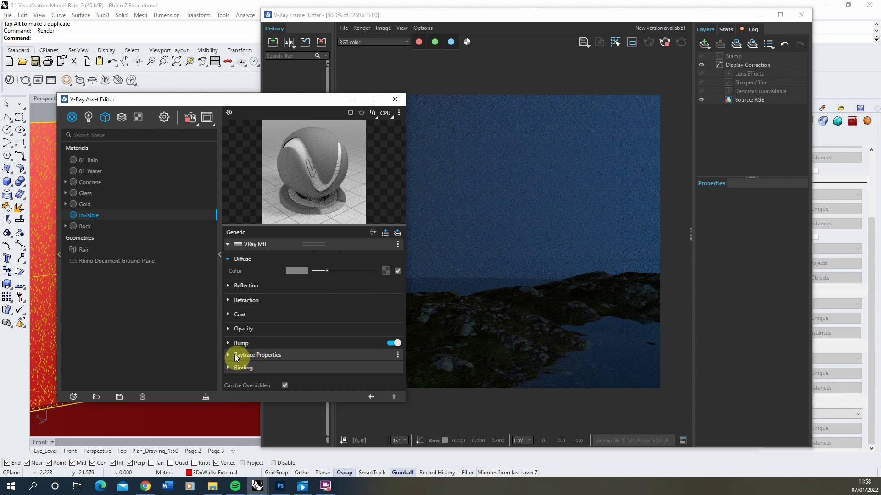
{"action": "left_click", "coordinate": [280, 355]}
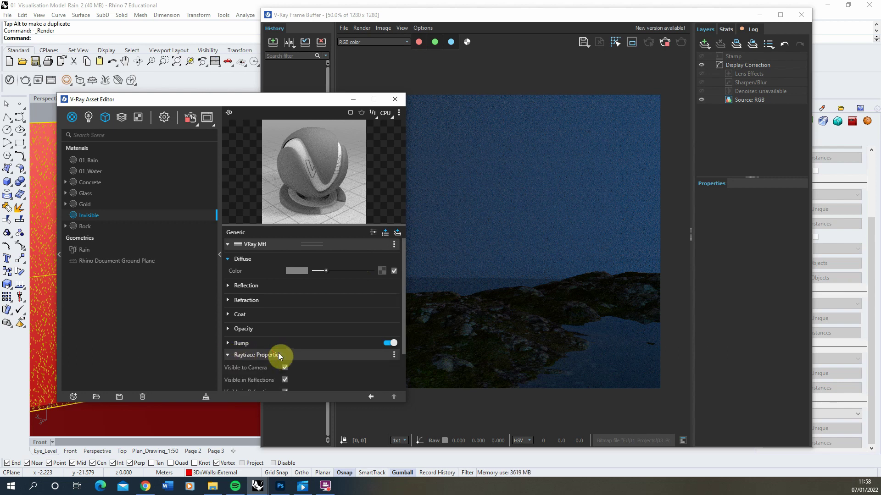
{"action": "scroll", "coordinate": [289, 336], "scroll_direction": "down", "scroll_amount": 2}
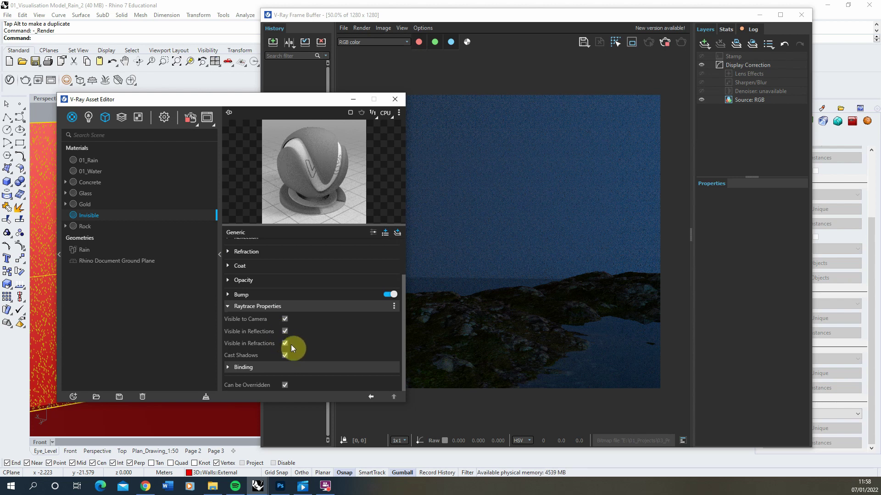
{"action": "left_click", "coordinate": [285, 319]}
{"action": "left_click", "coordinate": [285, 331]}
{"action": "left_click", "coordinate": [285, 343]}
{"action": "left_click", "coordinate": [284, 356]}
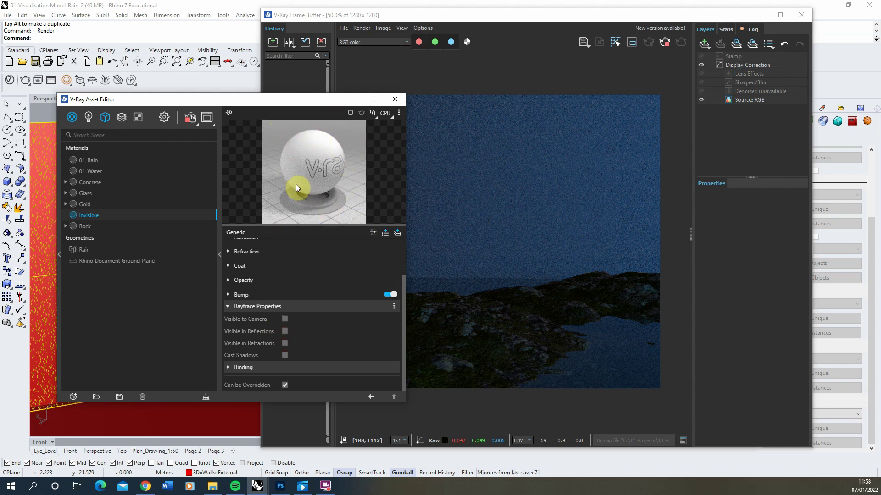
Apply the Invisible material to the selected scatter plane.
{"action": "left_click_drag", "start_coordinate": [157, 99], "coordinate": [351, 99]}
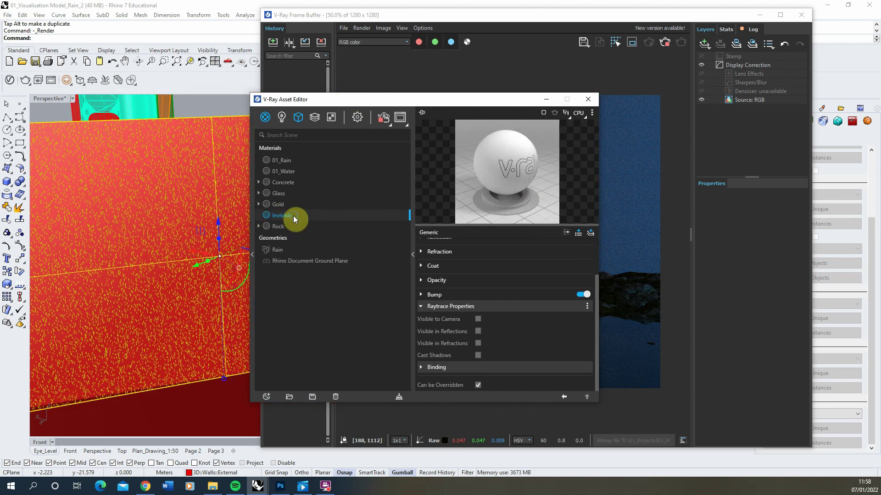
{"action": "right_click", "coordinate": [293, 216]}
{"action": "left_click", "coordinate": [318, 233]}
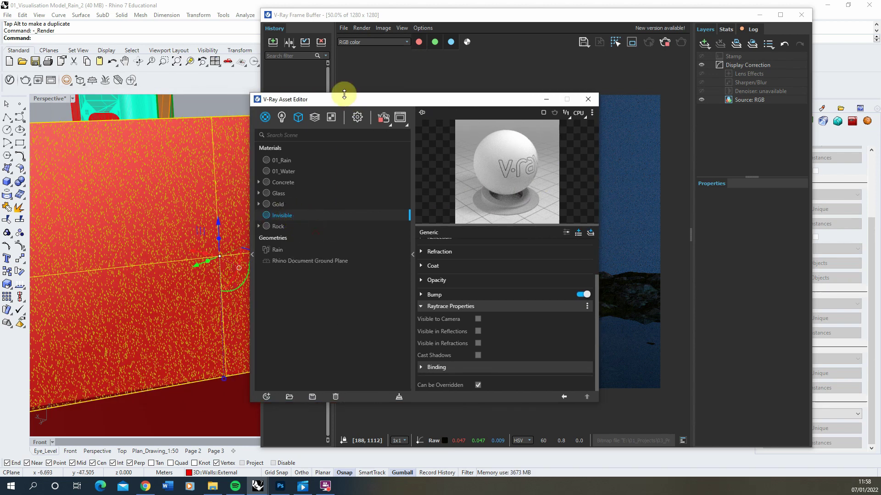
{"action": "left_click_drag", "start_coordinate": [345, 103], "coordinate": [106, 88]}
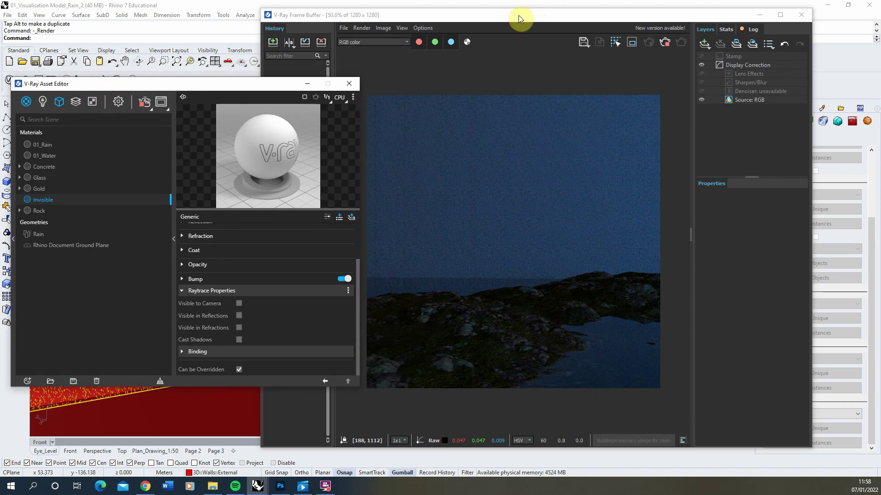
Stop the current render and start a new interactive render of the scene.
{"action": "left_click_drag", "start_coordinate": [521, 15], "coordinate": [567, 20]}
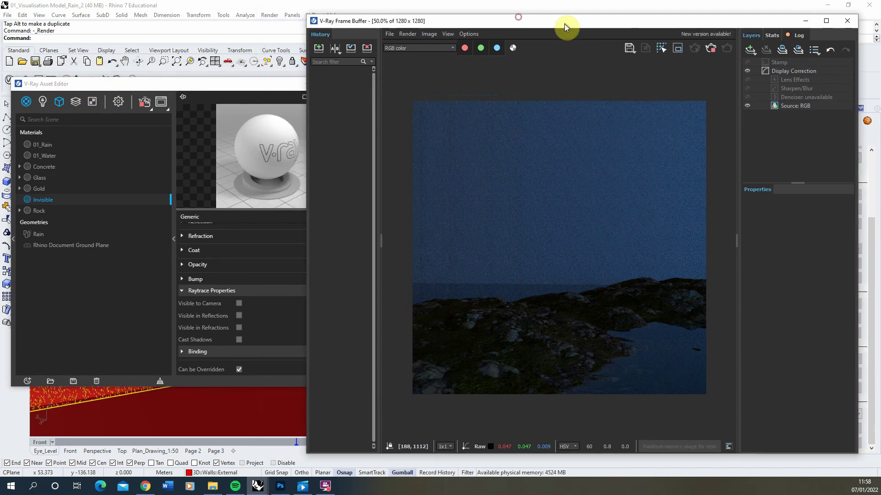
{"action": "left_click", "coordinate": [715, 49]}
{"action": "left_click", "coordinate": [697, 50]}
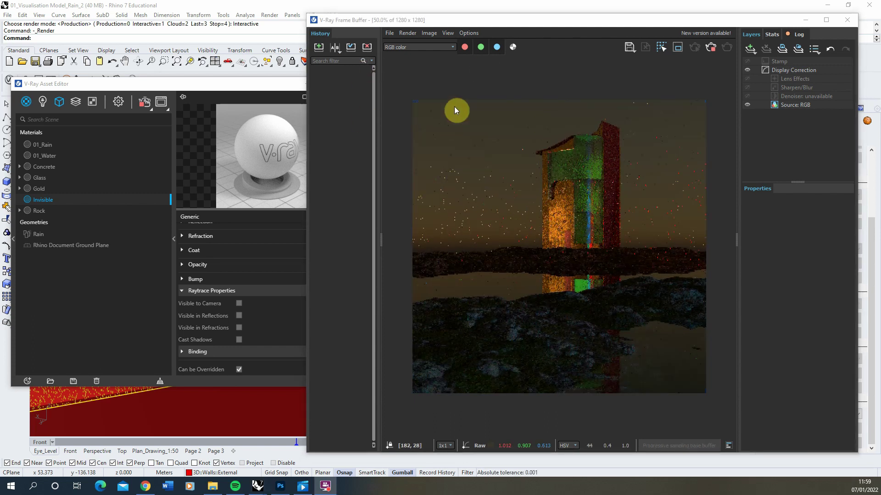
Examine the raindrops around the tower in the interactive render for their size and visibility.
{"action": "scroll", "coordinate": [537, 213], "scroll_direction": "up", "scroll_amount": 3}
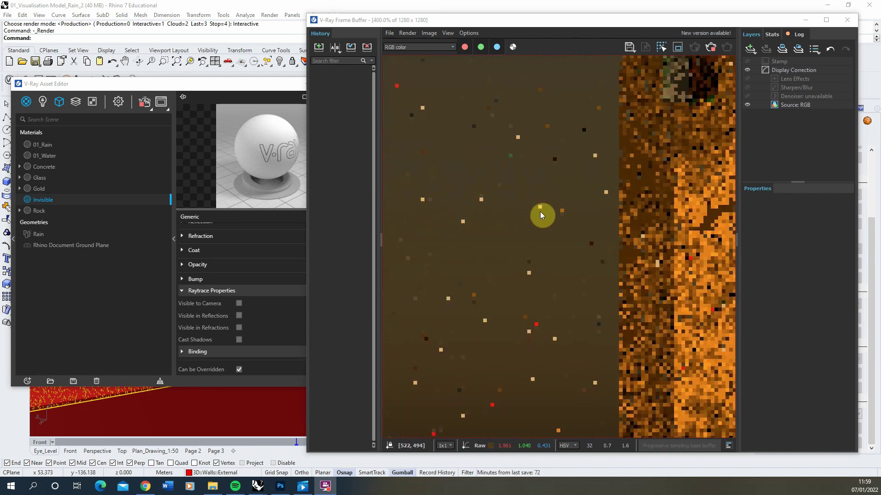
{"action": "scroll", "coordinate": [551, 287], "scroll_direction": "down", "scroll_amount": 1}
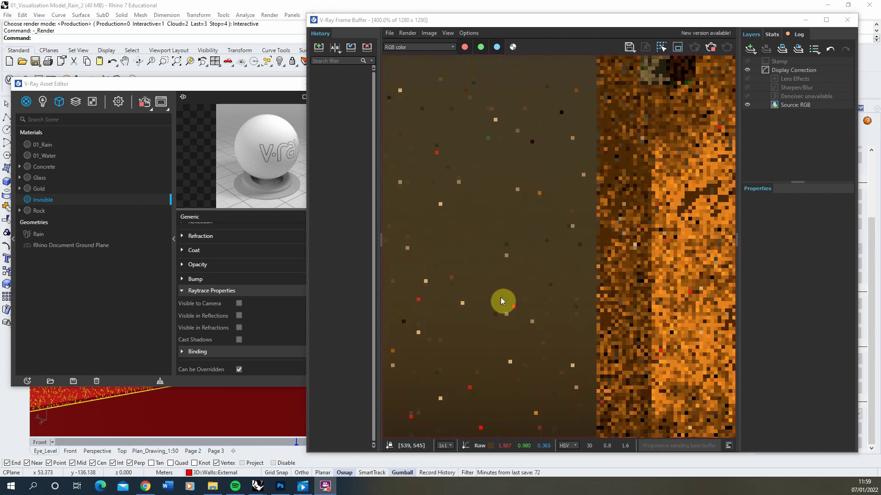
{"action": "scroll", "coordinate": [523, 265], "scroll_direction": "down", "scroll_amount": 1}
{"action": "scroll", "coordinate": [686, 214], "scroll_direction": "down", "scroll_amount": 1}
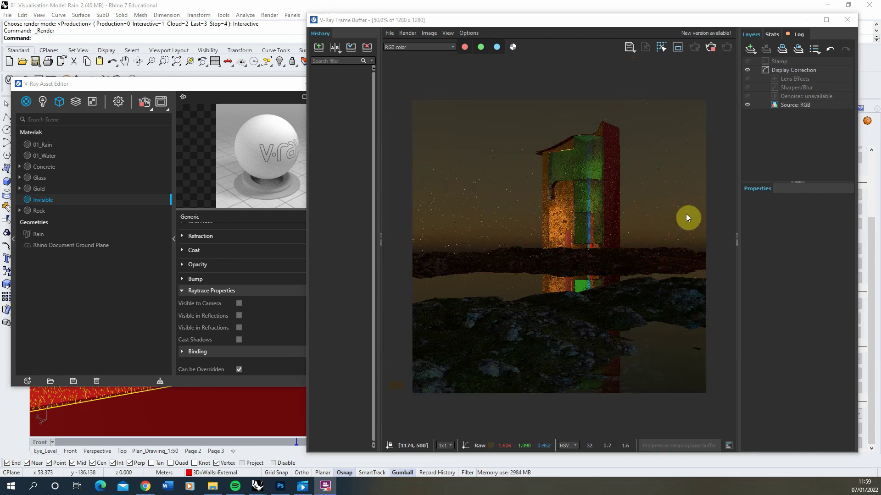
{"action": "scroll", "coordinate": [637, 194], "scroll_direction": "up", "scroll_amount": 2}
{"action": "scroll", "coordinate": [593, 232], "scroll_direction": "up", "scroll_amount": 1}
{"action": "scroll", "coordinate": [607, 255], "scroll_direction": "down", "scroll_amount": 1}
{"action": "scroll", "coordinate": [607, 254], "scroll_direction": "down", "scroll_amount": 2}
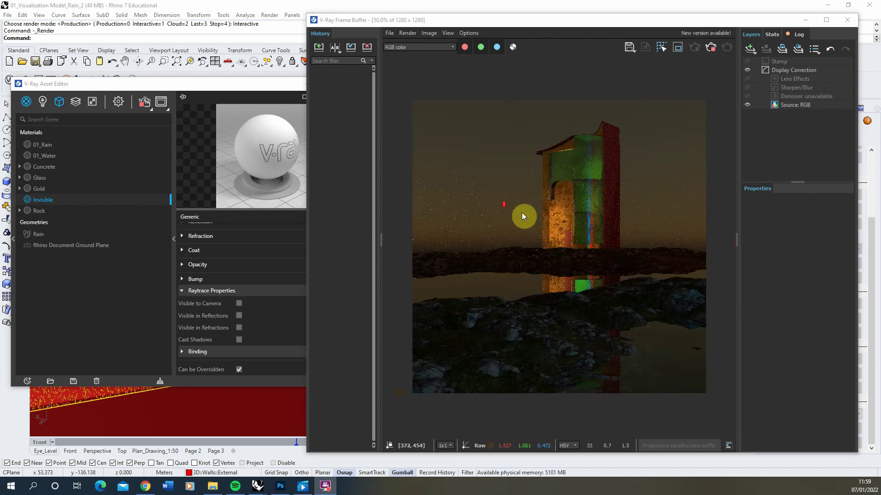
{"action": "scroll", "coordinate": [505, 215], "scroll_direction": "up", "scroll_amount": 2}
{"action": "scroll", "coordinate": [459, 218], "scroll_direction": "down", "scroll_amount": 1}
{"action": "scroll", "coordinate": [545, 212], "scroll_direction": "down", "scroll_amount": 1}
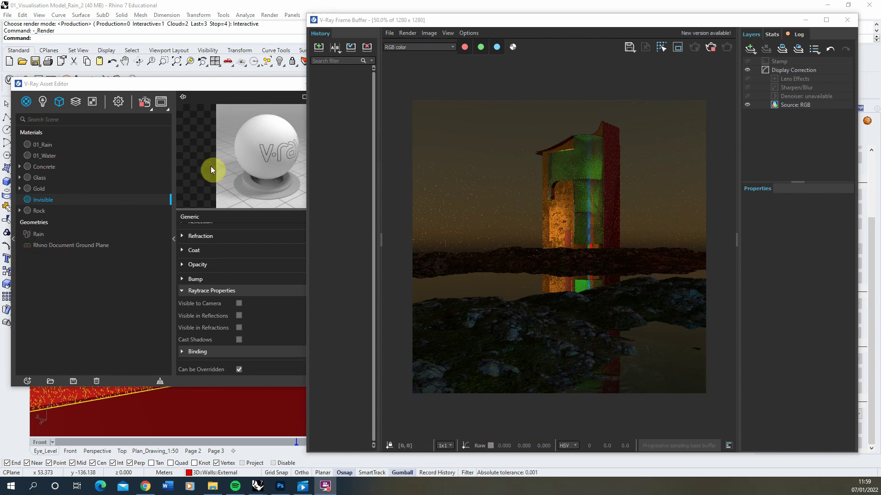
Set the Rain scatter's random minimum scale to 0.4 and its random maximum scale to 0.7.
{"action": "left_click", "coordinate": [32, 237]}
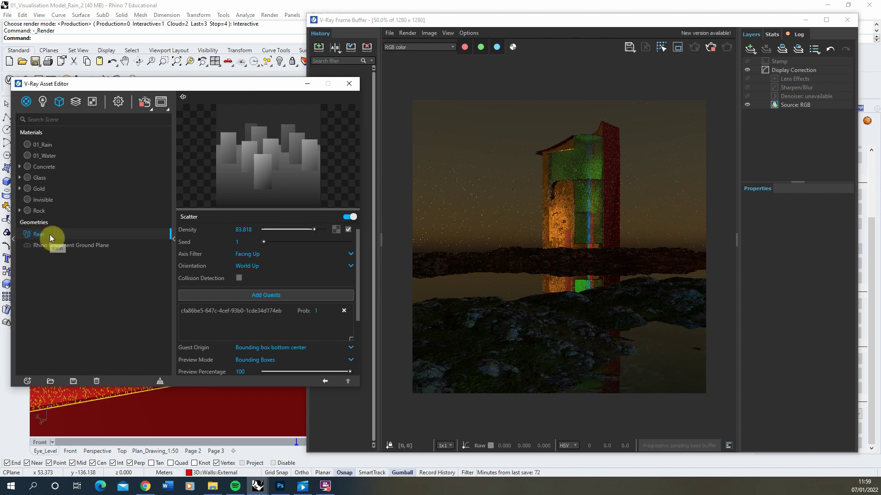
{"action": "left_click_drag", "start_coordinate": [360, 271], "coordinate": [355, 343]}
{"action": "left_click", "coordinate": [250, 346]}
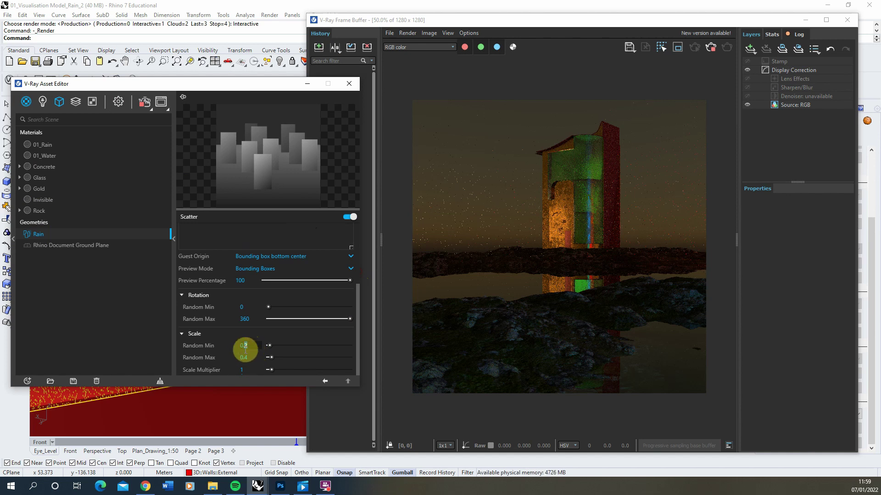
{"action": "left_click_drag", "start_coordinate": [250, 356], "coordinate": [246, 366]}
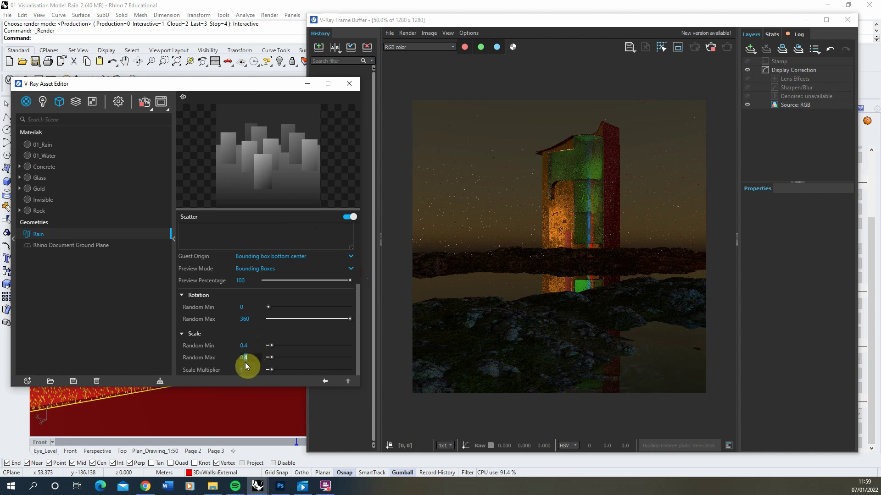
{"action": "type", "text": "7"}
{"action": "left_click", "coordinate": [251, 347]}
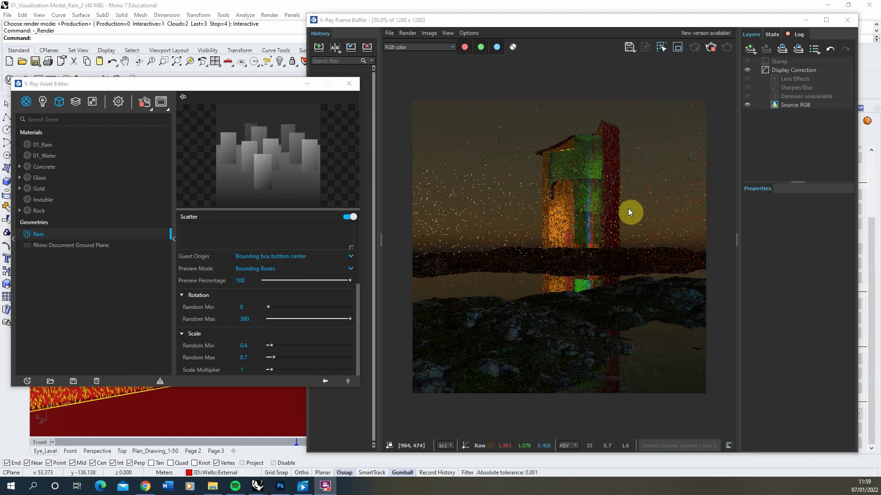
Inspect the rescaled raindrops against the sky and the tower's walls in the updated render.
{"action": "scroll", "coordinate": [523, 197], "scroll_direction": "up", "scroll_amount": 3}
{"action": "scroll", "coordinate": [503, 246], "scroll_direction": "down", "scroll_amount": 2}
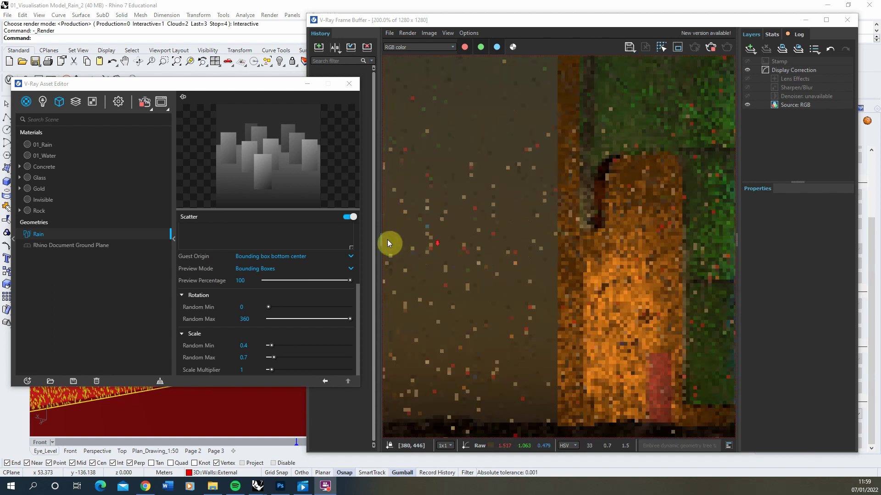
{"action": "scroll", "coordinate": [510, 250], "scroll_direction": "down", "scroll_amount": 1}
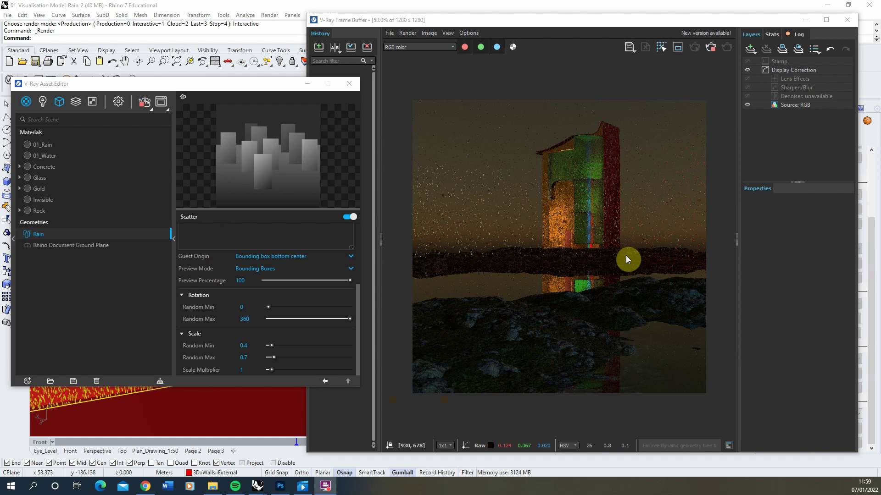
{"action": "scroll", "coordinate": [630, 207], "scroll_direction": "up", "scroll_amount": 3}
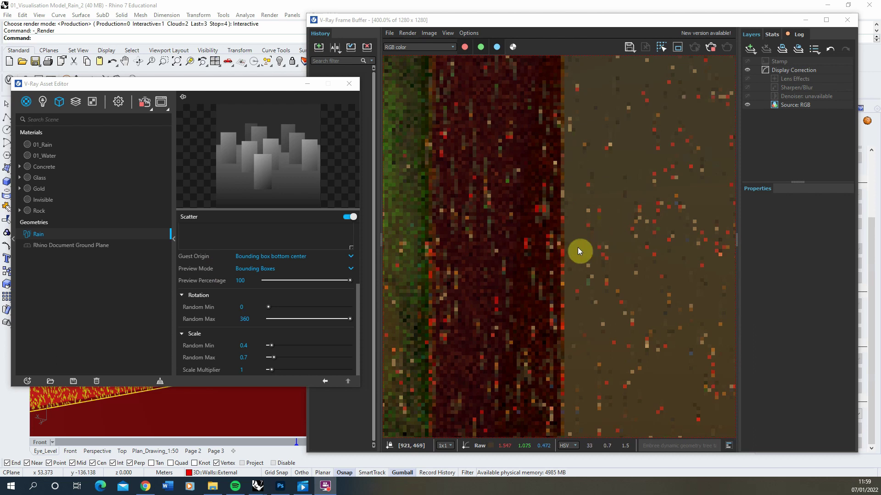
{"action": "scroll", "coordinate": [613, 248], "scroll_direction": "down", "scroll_amount": 2}
{"action": "scroll", "coordinate": [678, 252], "scroll_direction": "down", "scroll_amount": 1}
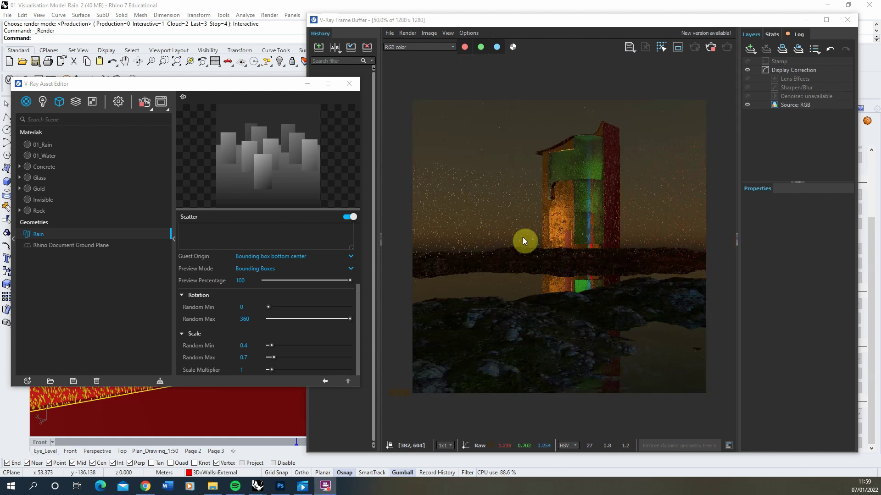
{"action": "scroll", "coordinate": [506, 212], "scroll_direction": "up", "scroll_amount": 3}
{"action": "scroll", "coordinate": [501, 243], "scroll_direction": "down", "scroll_amount": 2}
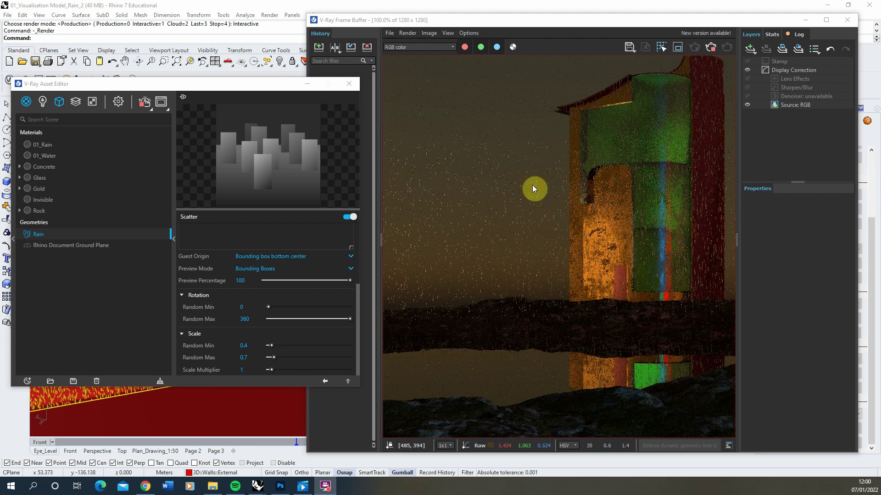
{"action": "scroll", "coordinate": [533, 189], "scroll_direction": "up", "scroll_amount": 3}
{"action": "scroll", "coordinate": [488, 201], "scroll_direction": "down", "scroll_amount": 1}
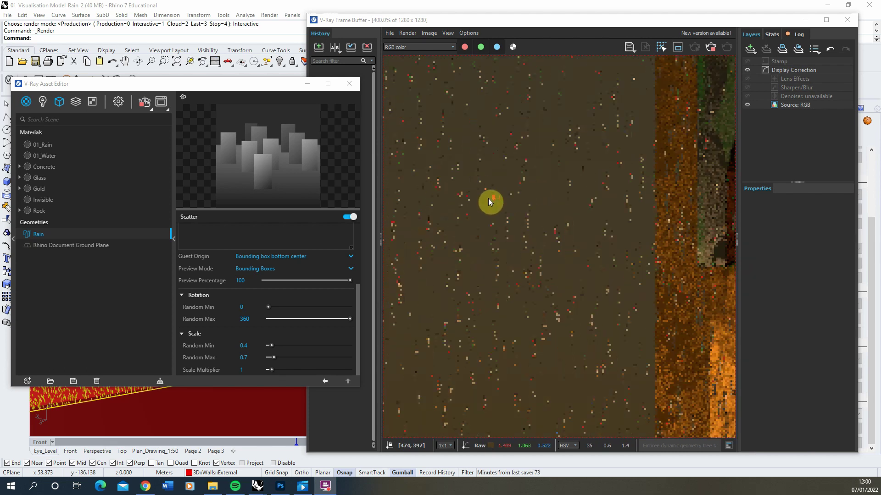
{"action": "scroll", "coordinate": [495, 197], "scroll_direction": "down", "scroll_amount": 3}
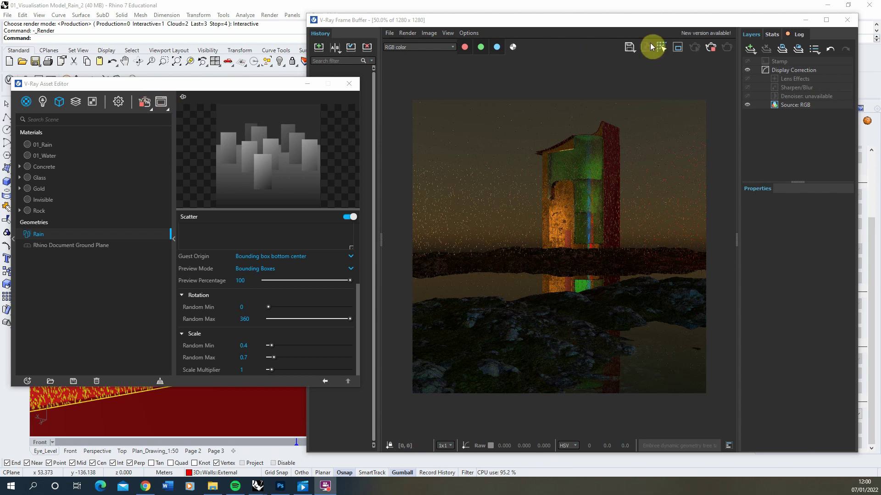
Stop the interactive render and clear the frame buffer and Asset Editor away from the model's perspective view.
{"action": "left_click", "coordinate": [712, 48]}
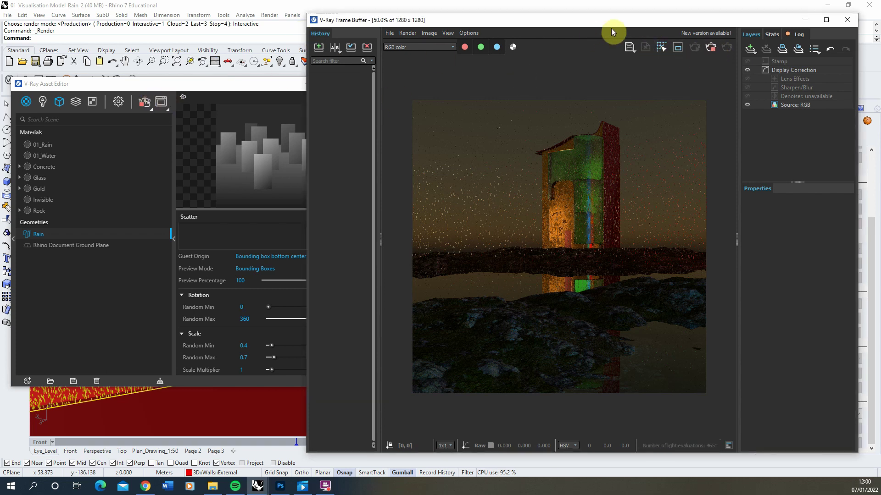
{"action": "left_click", "coordinate": [146, 104]}
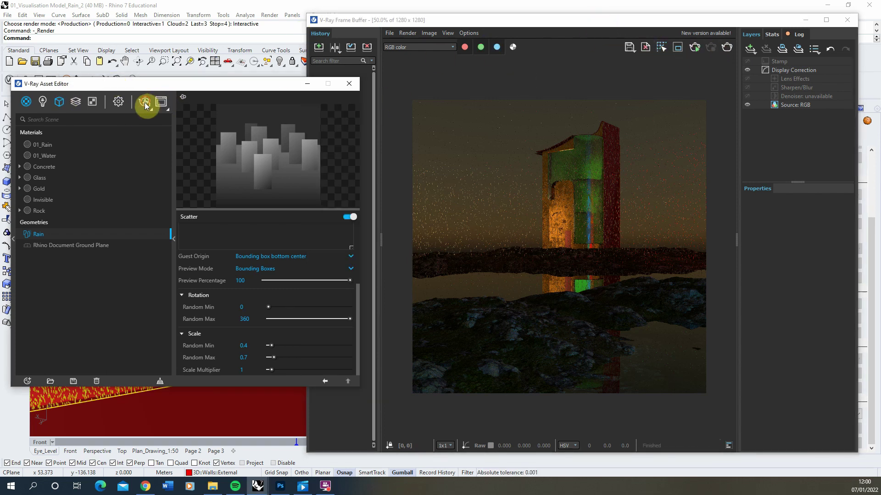
{"action": "left_click", "coordinate": [806, 21]}
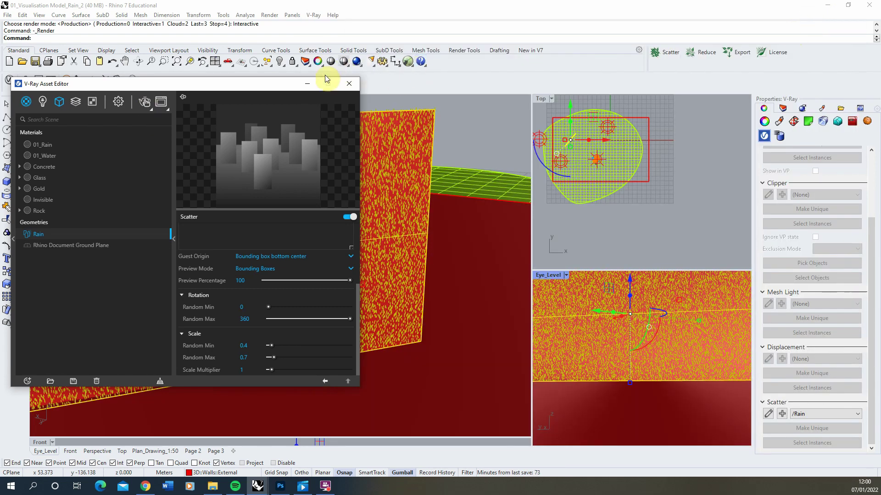
{"action": "left_click", "coordinate": [349, 84]}
{"action": "scroll", "coordinate": [334, 177], "scroll_direction": "down", "scroll_amount": 5}
{"action": "right_click_drag", "start_coordinate": [343, 228], "coordinate": [308, 193]}
{"action": "scroll", "coordinate": [308, 193], "scroll_direction": "down", "scroll_amount": 3}
{"action": "scroll", "coordinate": [329, 179], "scroll_direction": "up", "scroll_amount": 2}
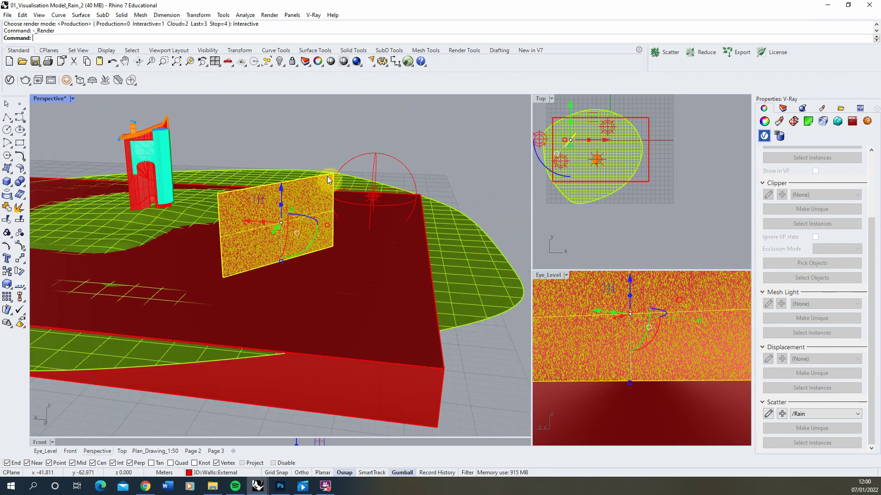
Draw a smaller vertical plane standing on the ground in front of the existing rain plane, on the camera side.
{"action": "left_click", "coordinate": [7, 168]}
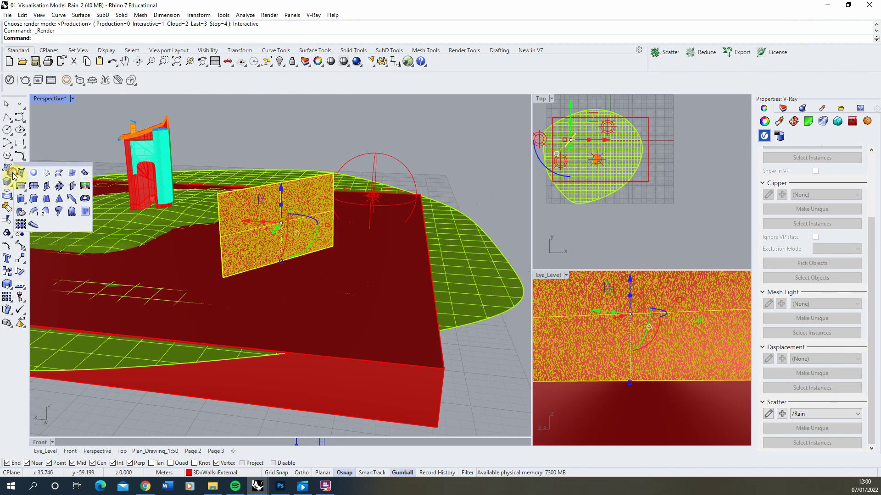
{"action": "left_click", "coordinate": [50, 188]}
{"action": "right_click_drag", "start_coordinate": [341, 297], "coordinate": [346, 318]}
{"action": "left_click", "coordinate": [303, 308]}
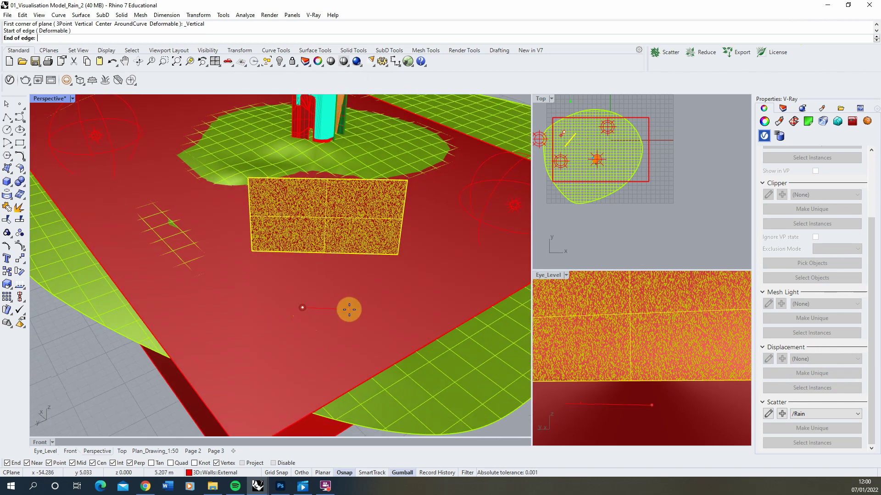
{"action": "left_click", "coordinate": [384, 307]}
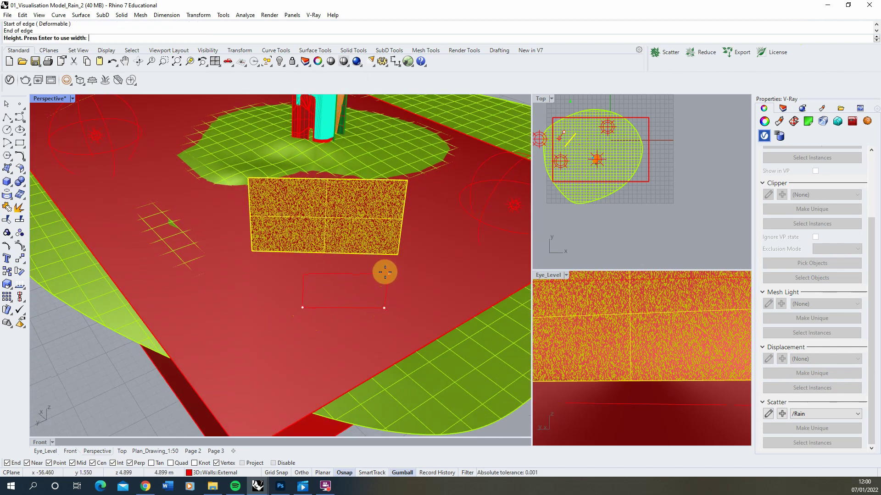
{"action": "left_click", "coordinate": [413, 244]}
{"action": "scroll", "coordinate": [422, 225], "scroll_direction": "down", "scroll_amount": 4}
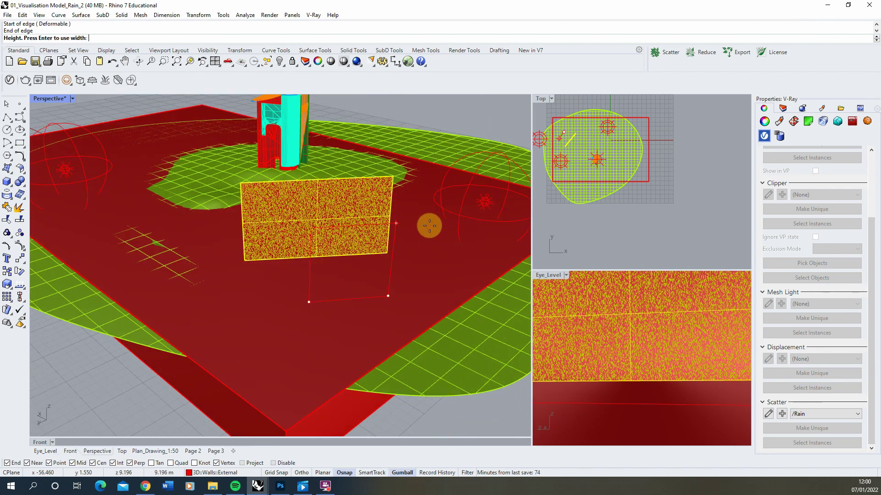
{"action": "left_click", "coordinate": [354, 202]}
{"action": "scroll", "coordinate": [351, 209], "scroll_direction": "down", "scroll_amount": 3}
{"action": "scroll", "coordinate": [351, 215], "scroll_direction": "up", "scroll_amount": 6}
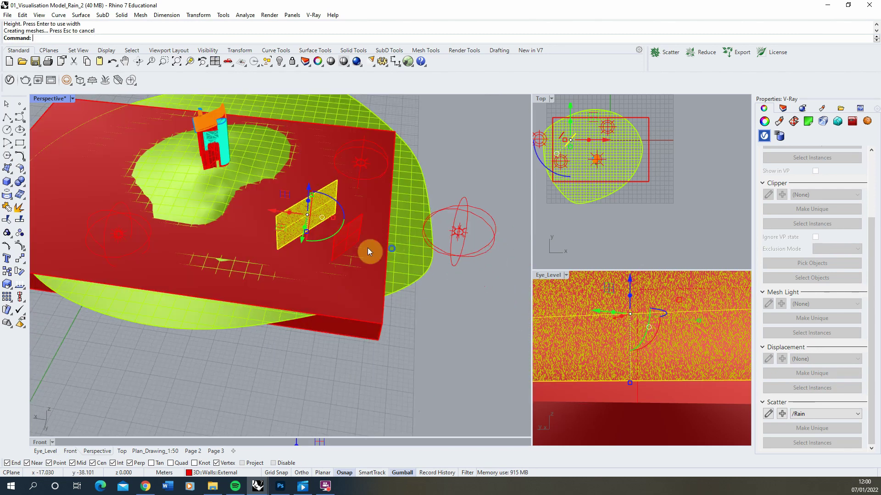
Draw a larger vertical plane about 35 m wide between the existing rain plane and the tower, rising above the tower.
{"action": "key", "text": "Return"}
{"action": "left_click", "coordinate": [215, 216]}
{"action": "key", "text": "Escape"}
{"action": "key", "text": "Return"}
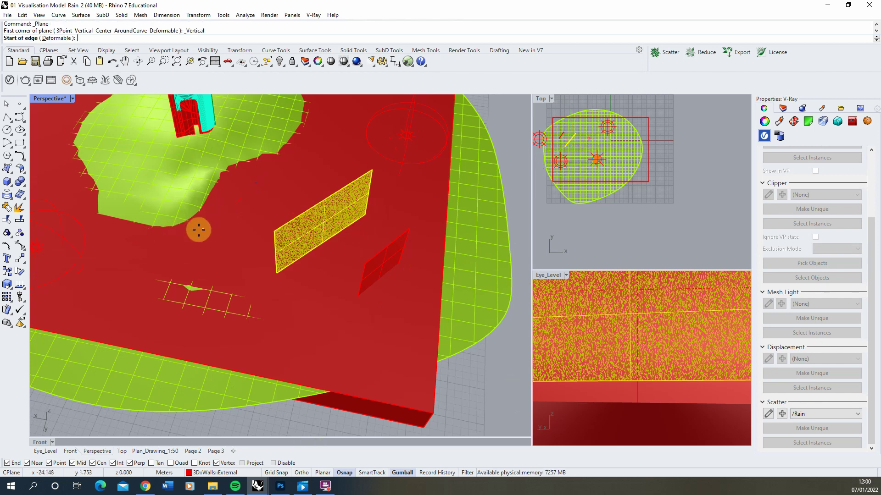
{"action": "left_click", "coordinate": [159, 234]}
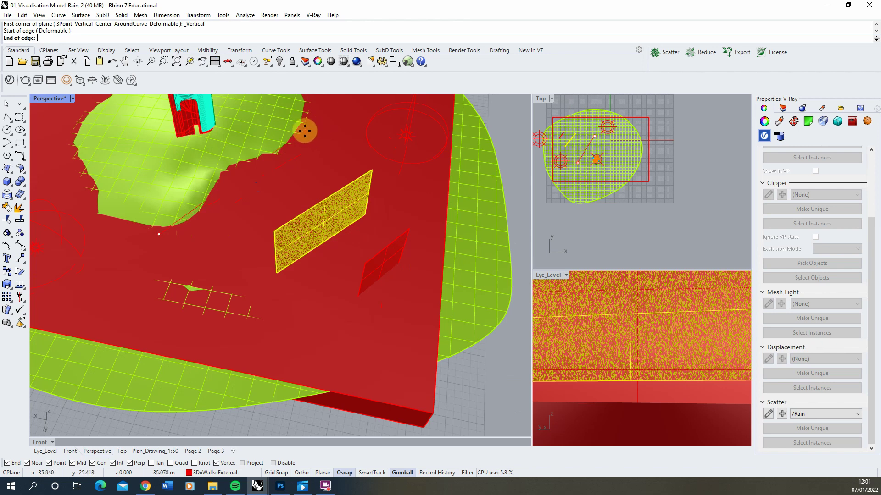
{"action": "left_click", "coordinate": [314, 136]}
{"action": "scroll", "coordinate": [314, 137], "scroll_direction": "down", "scroll_amount": 3}
{"action": "right_click_drag", "start_coordinate": [313, 137], "coordinate": [289, 172]}
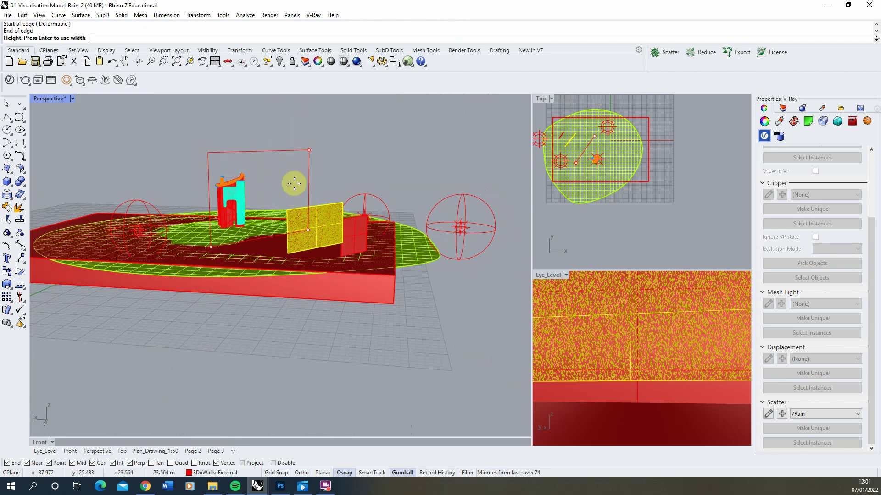
{"action": "left_click", "coordinate": [296, 163]}
Assign the Rain scatter to the large rear plane.
{"action": "right_click_drag", "start_coordinate": [301, 178], "coordinate": [235, 192]}
{"action": "left_click", "coordinate": [227, 191]}
{"action": "left_click", "coordinate": [342, 174]}
{"action": "left_click", "coordinate": [260, 172]}
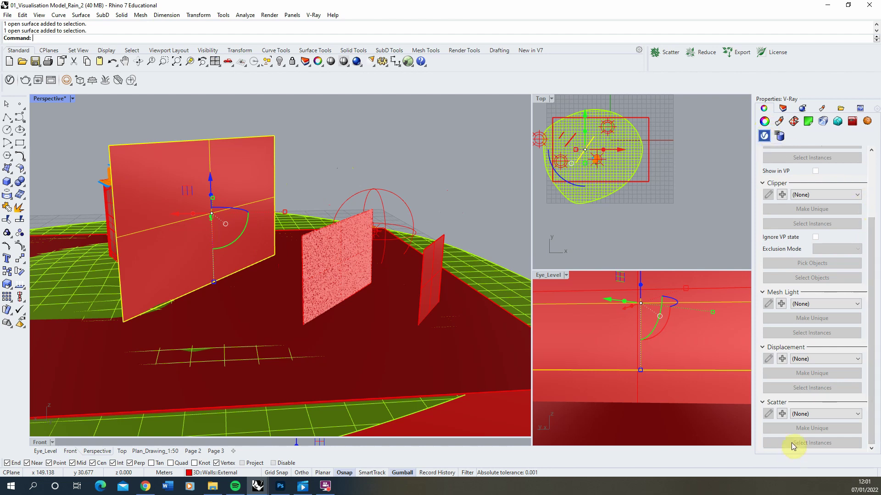
{"action": "left_click", "coordinate": [813, 414]}
{"action": "left_click", "coordinate": [806, 432]}
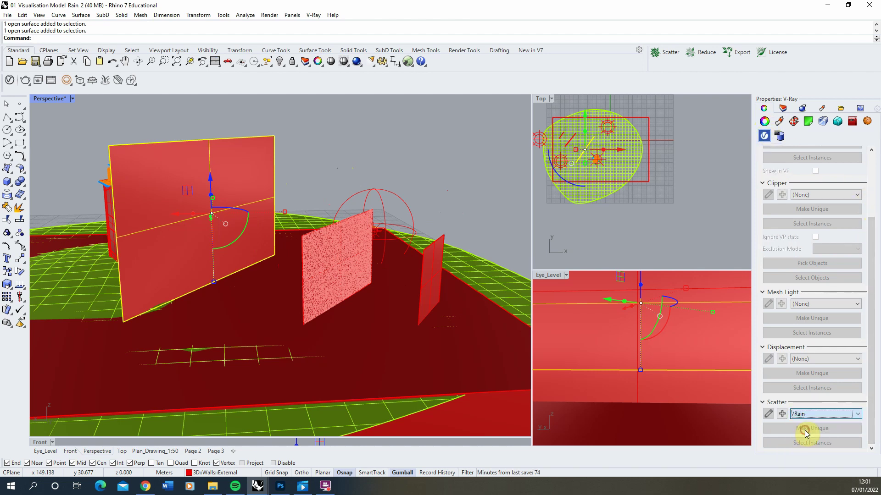
{"action": "left_click_drag", "start_coordinate": [236, 238], "coordinate": [239, 235]}
{"action": "left_click", "coordinate": [315, 188]}
Assign the Rain scatter to the small front plane.
{"action": "left_click", "coordinate": [430, 270]}
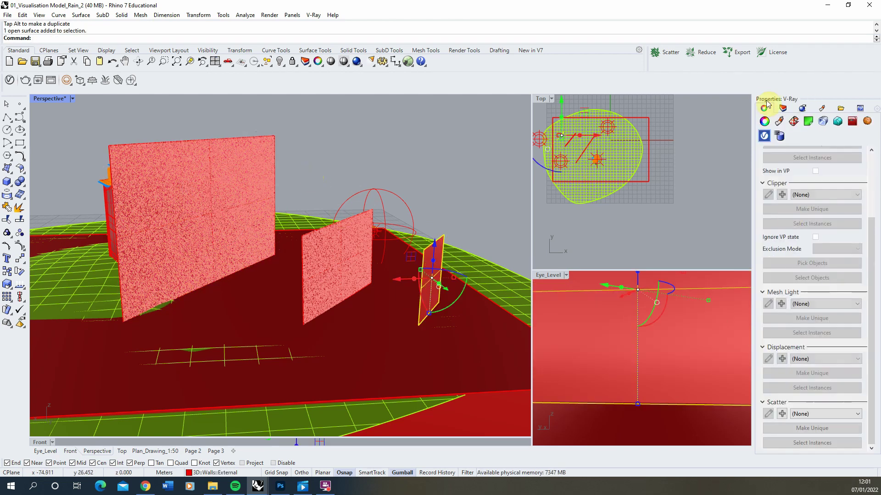
{"action": "left_click", "coordinate": [823, 415]}
{"action": "left_click", "coordinate": [814, 425]}
{"action": "mouse_move", "coordinate": [458, 292]}
{"action": "left_mouse_down"}
{"action": "mouse_move", "coordinate": [462, 285]}
{"action": "mouse_move", "coordinate": [461, 295]}
{"action": "left_mouse_up"}
{"action": "left_click", "coordinate": [483, 205]}
{"action": "right_click_drag", "start_coordinate": [482, 214], "coordinate": [452, 324]}
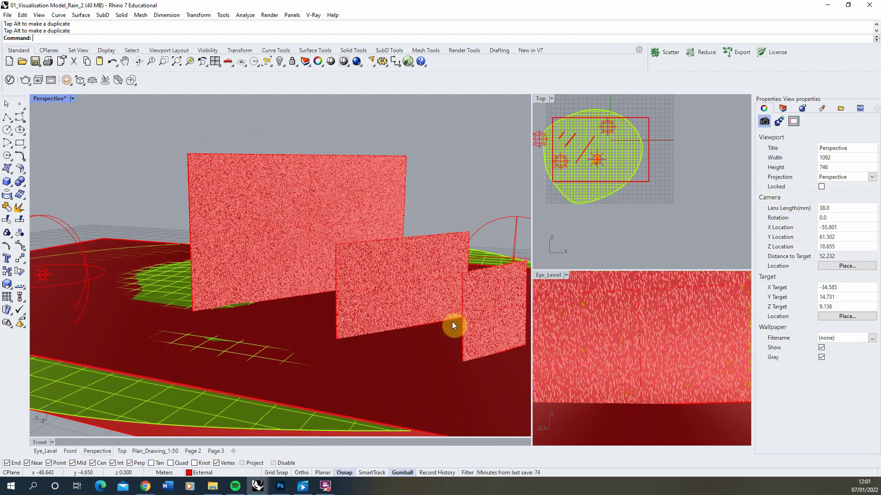
{"action": "left_click", "coordinate": [462, 321]}
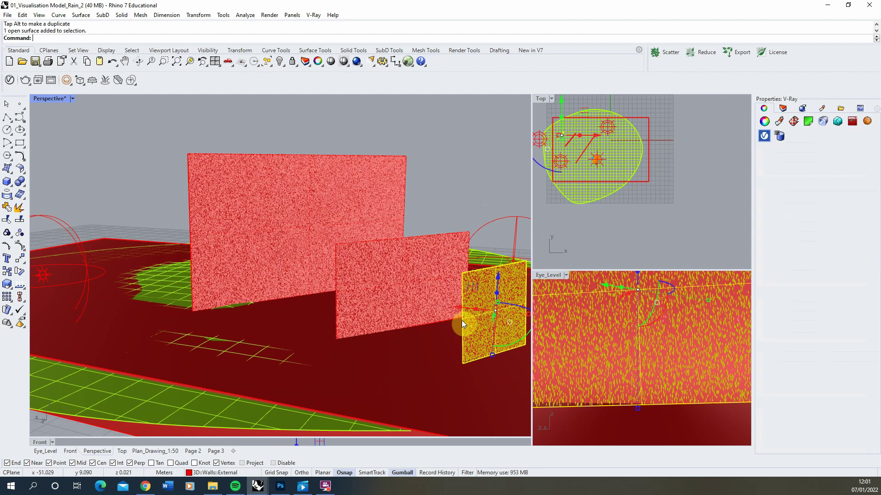
{"action": "left_click", "coordinate": [517, 340]}
{"action": "right_click_drag", "start_coordinate": [301, 305], "coordinate": [310, 285]}
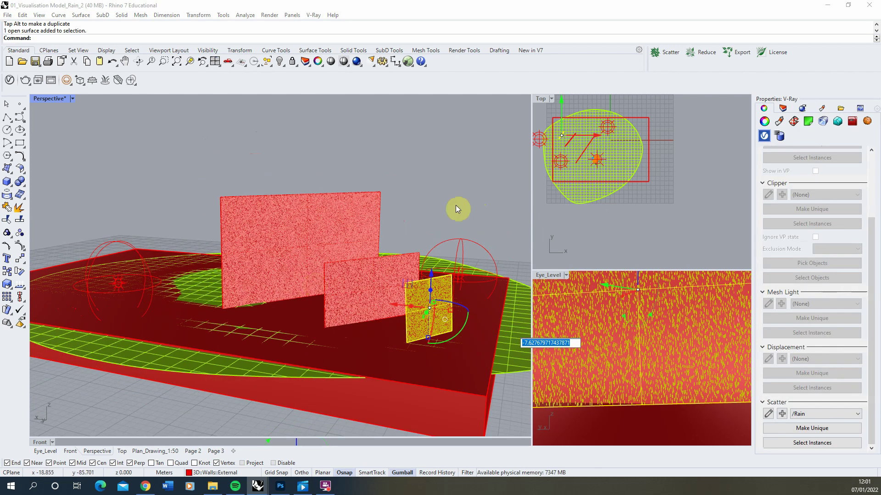
{"action": "left_click", "coordinate": [473, 203]}
{"action": "left_click", "coordinate": [550, 275]}
Apply the Invisible material to the small front plane and the large rear plane together, then close the Asset Editor.
{"action": "right_click_drag", "start_coordinate": [474, 284], "coordinate": [411, 305]}
{"action": "scroll", "coordinate": [409, 303], "scroll_direction": "up", "scroll_amount": 3}
{"action": "left_click", "coordinate": [401, 301]}
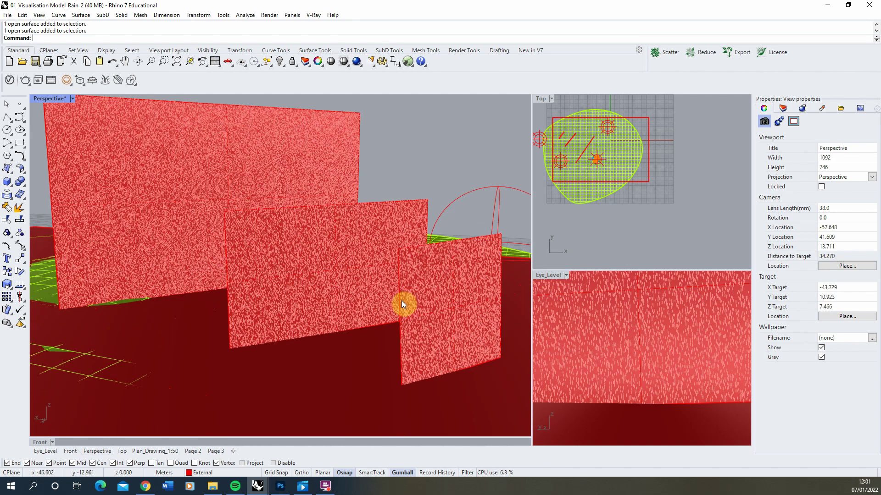
{"action": "left_click", "coordinate": [48, 154], "text": "shift"}
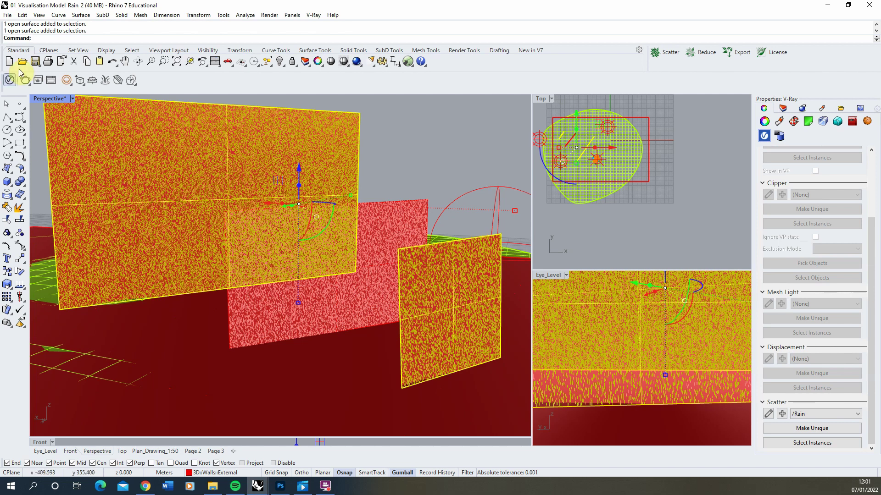
{"action": "left_click", "coordinate": [9, 80]}
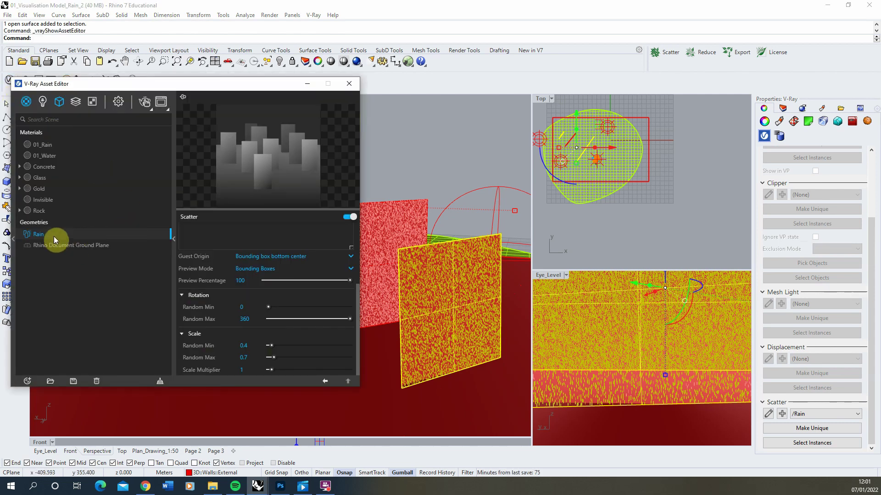
{"action": "right_click", "coordinate": [59, 234]}
{"action": "left_click", "coordinate": [44, 202]}
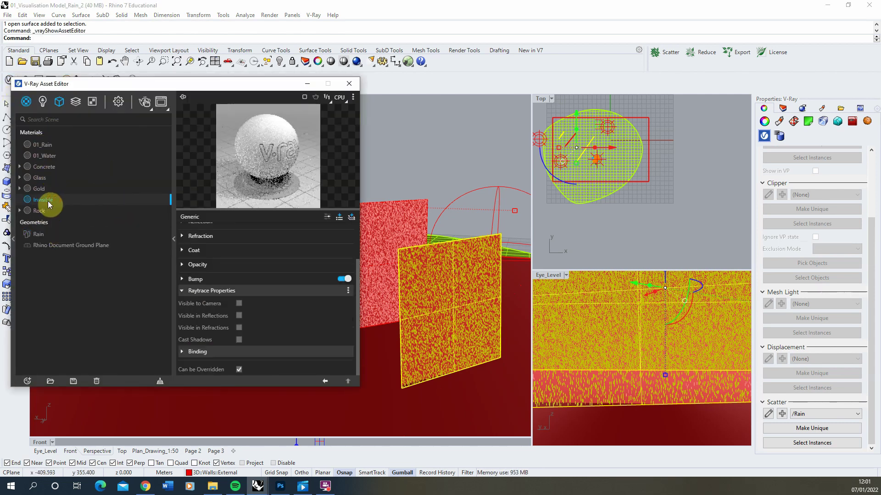
{"action": "right_click", "coordinate": [53, 202]}
{"action": "left_click", "coordinate": [84, 224]}
{"action": "left_click", "coordinate": [349, 84]}
{"action": "left_click", "coordinate": [400, 136]}
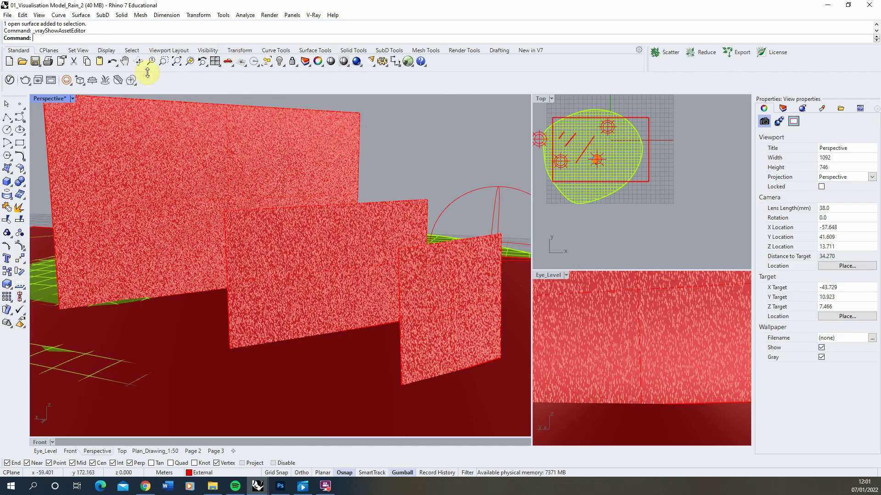
Open the V-Ray frame buffer and start an interactive render of the Eye_Level view.
{"action": "left_click", "coordinate": [10, 81]}
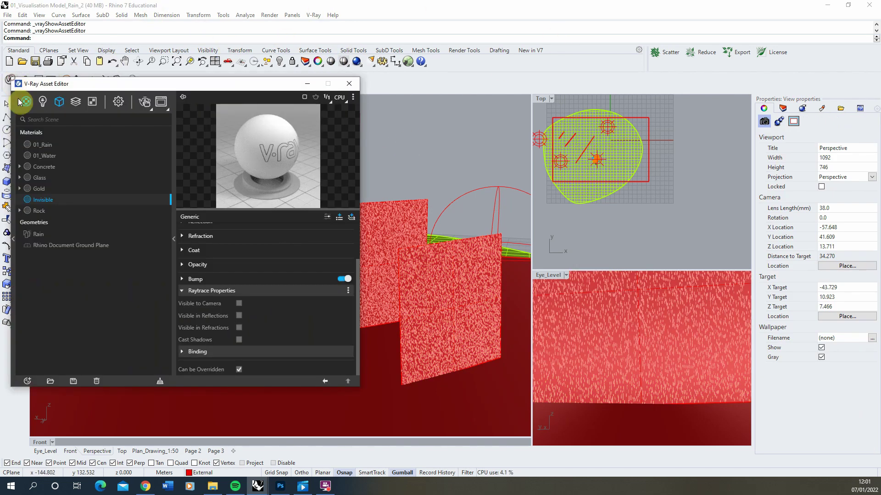
{"action": "left_click", "coordinate": [162, 103]}
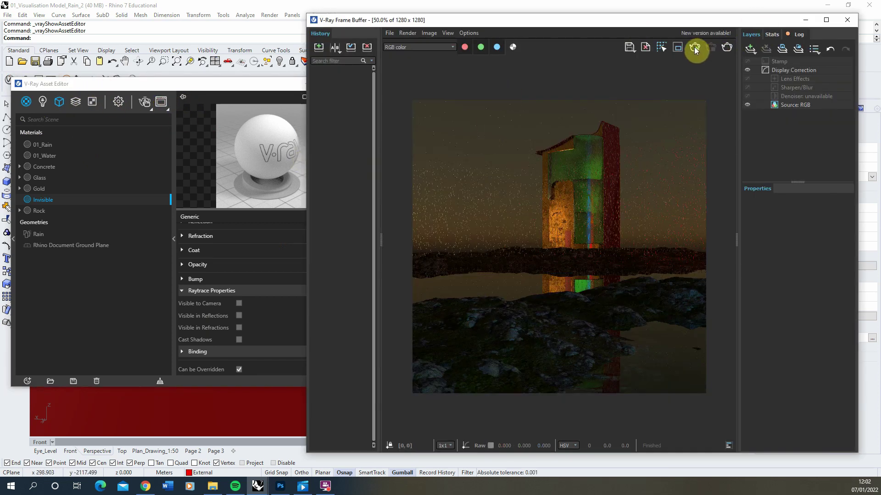
{"action": "left_click_drag", "start_coordinate": [627, 26], "coordinate": [309, 19]}
{"action": "left_click", "coordinate": [556, 275]}
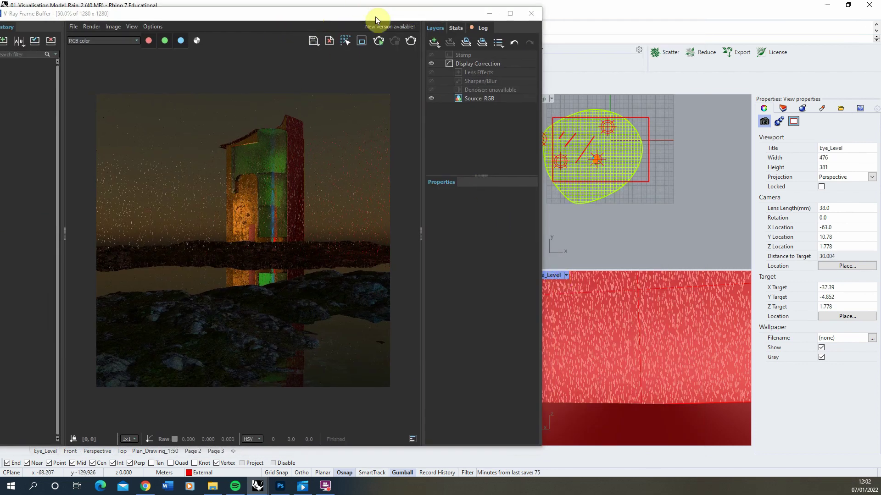
{"action": "left_click_drag", "start_coordinate": [367, 12], "coordinate": [562, 20]}
{"action": "left_click", "coordinate": [589, 42]}
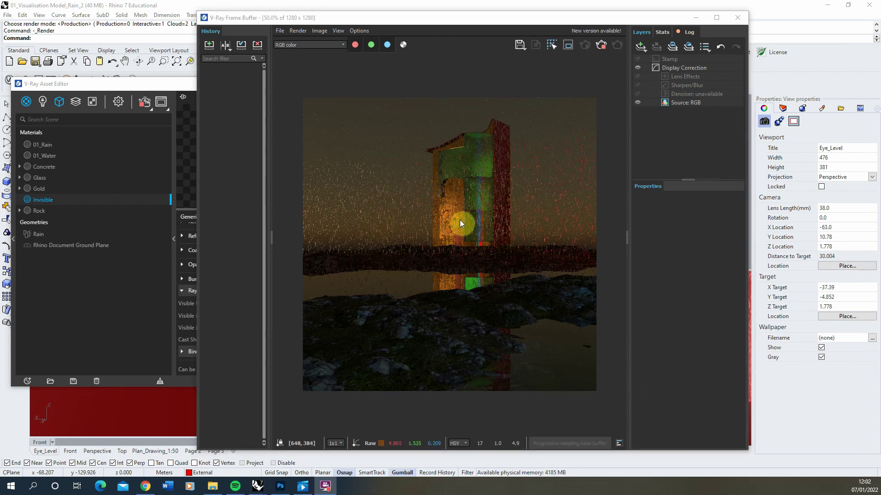
Arrange the frame buffer beside the Asset Editor and examine the layered rain around the tower in the render.
{"action": "left_click_drag", "start_coordinate": [504, 18], "coordinate": [664, 23]}
{"action": "left_click_drag", "start_coordinate": [293, 83], "coordinate": [272, 101]}
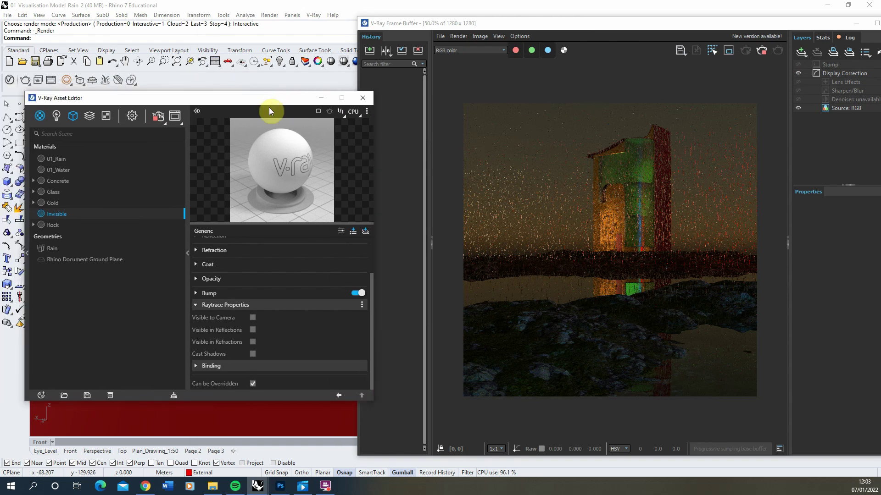
{"action": "scroll", "coordinate": [571, 228], "scroll_direction": "up", "scroll_amount": 3}
{"action": "scroll", "coordinate": [543, 253], "scroll_direction": "down", "scroll_amount": 3}
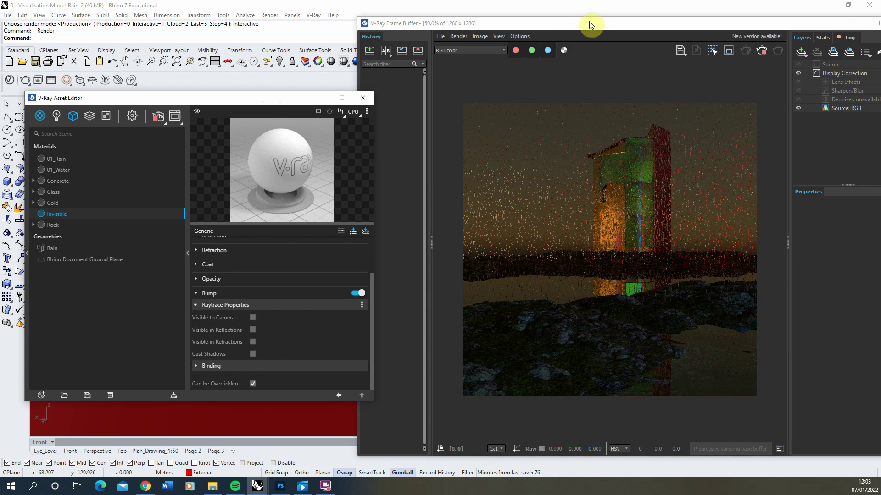
{"action": "left_click_drag", "start_coordinate": [590, 25], "coordinate": [566, 22]}
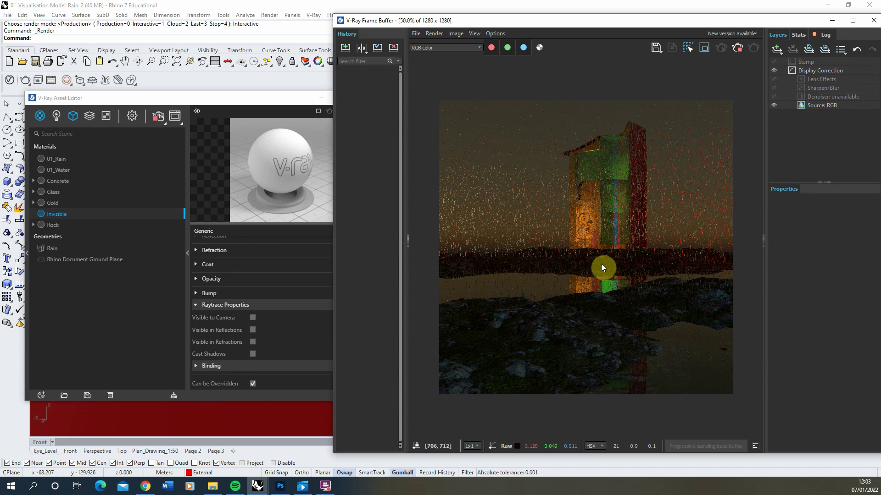
{"action": "left_click_drag", "start_coordinate": [199, 100], "coordinate": [190, 100]}
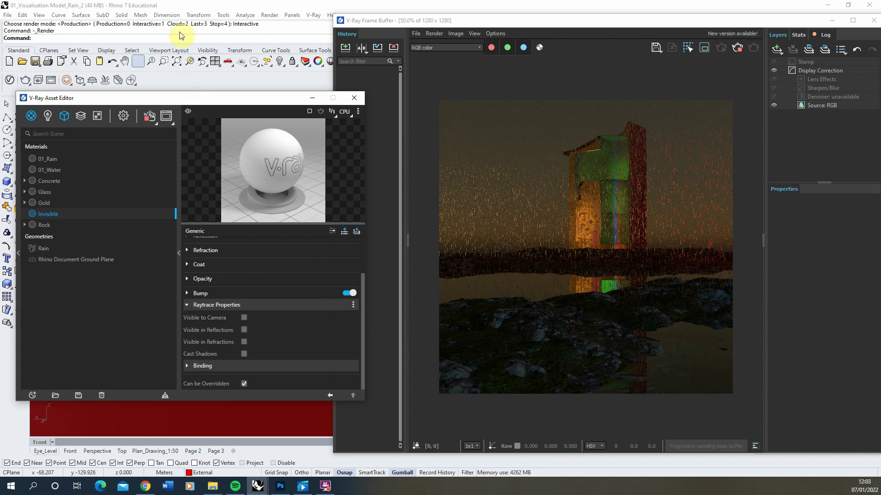
Enable the Volumetric Environment with the Environment Fog type in the render settings.
{"action": "left_click", "coordinate": [124, 117]}
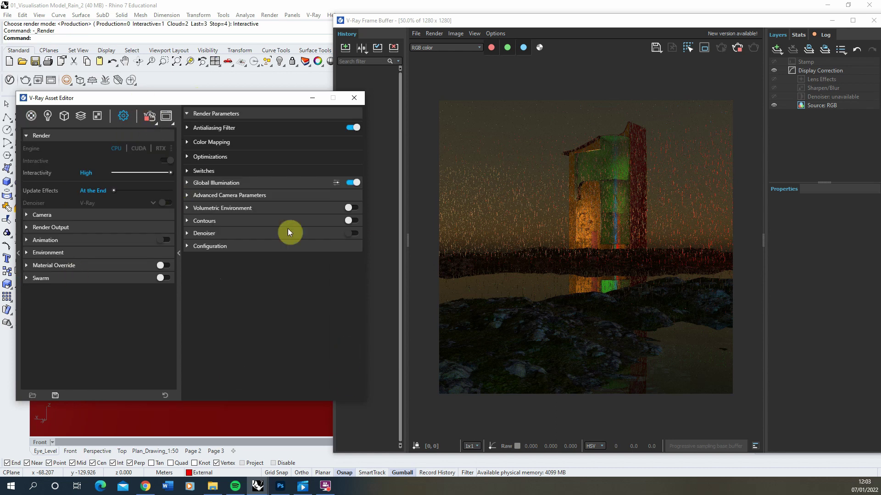
{"action": "left_click", "coordinate": [218, 209]}
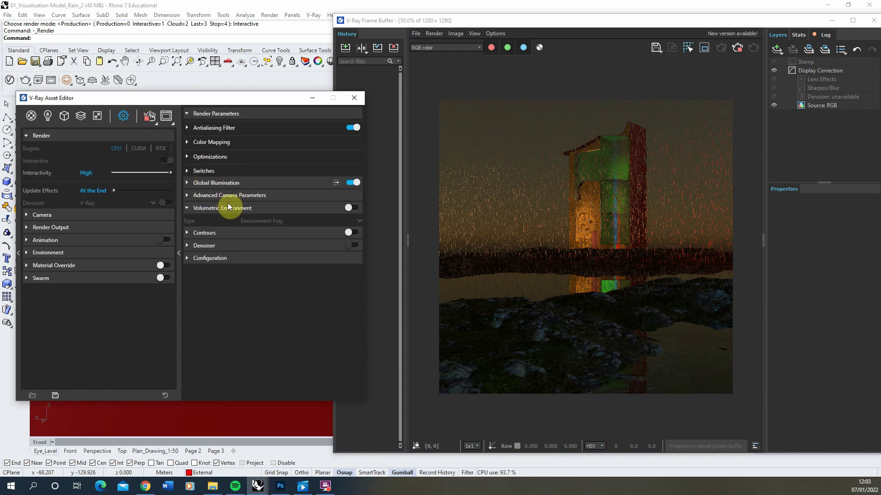
{"action": "left_click", "coordinate": [353, 208]}
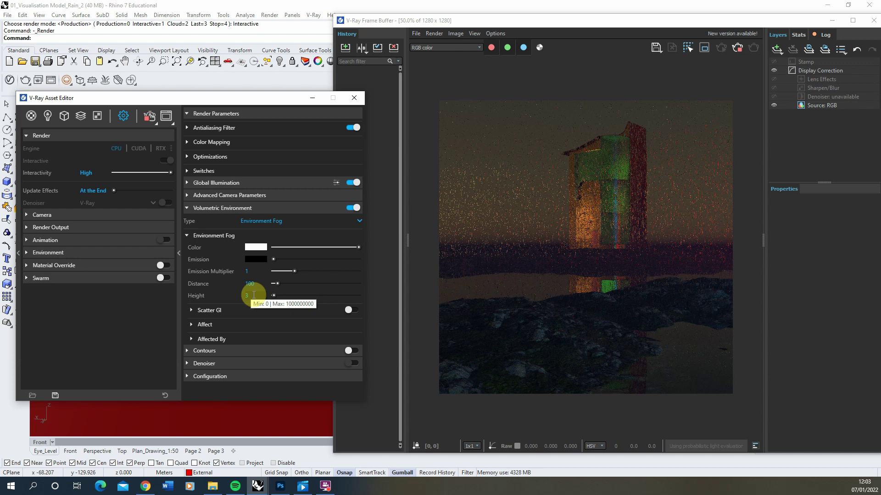
Try an environment fog height of 10.
{"action": "left_click", "coordinate": [252, 295]}
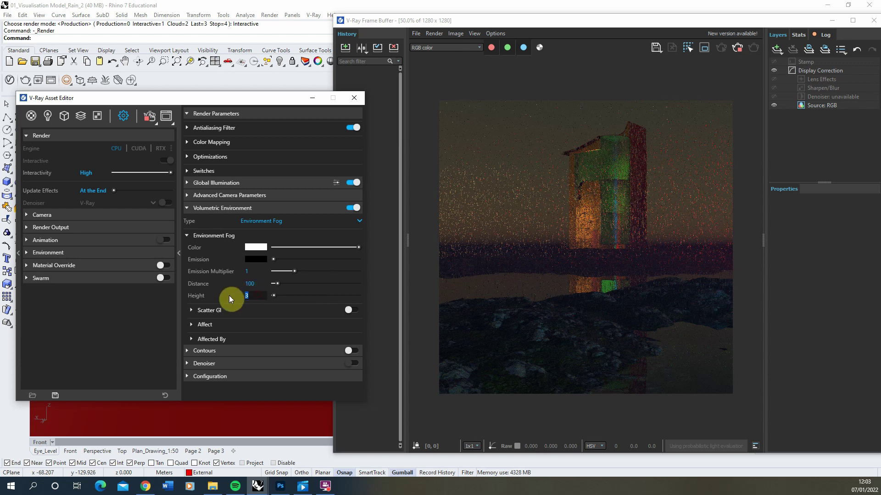
{"action": "type", "text": "10"}
{"action": "key", "text": "Return"}
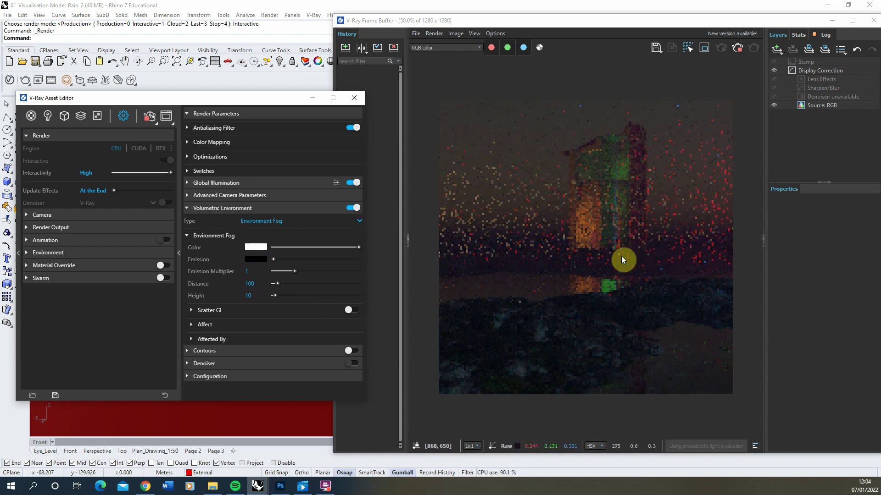
Set the environment fog's height to 4 and return to the scene's materials list.
{"action": "left_click", "coordinate": [253, 295]}
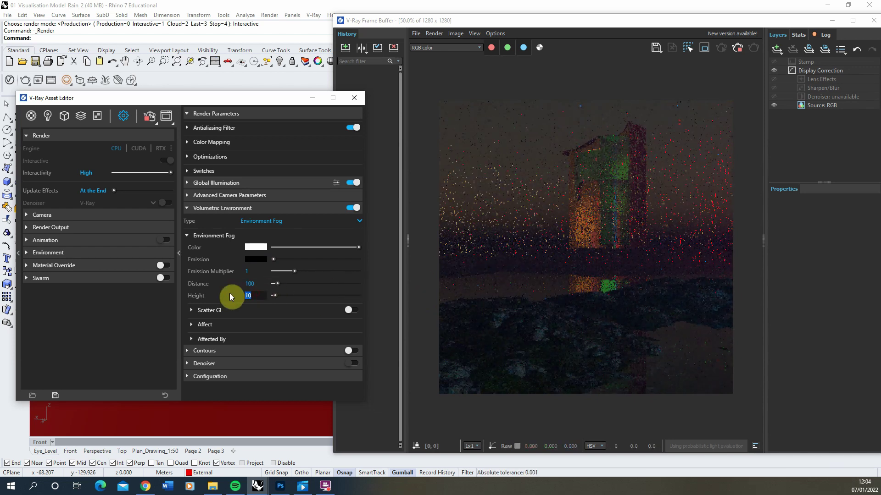
{"action": "type", "text": "4"}
{"action": "key", "text": "Return"}
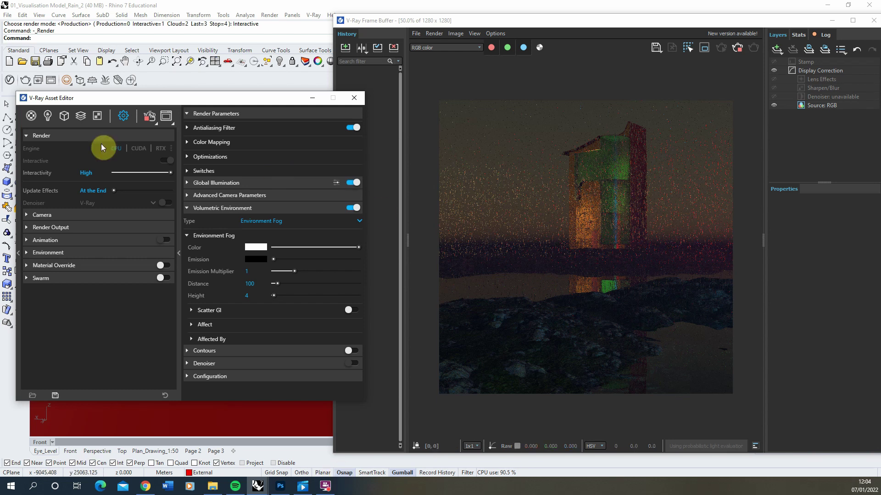
{"action": "left_click", "coordinate": [34, 119]}
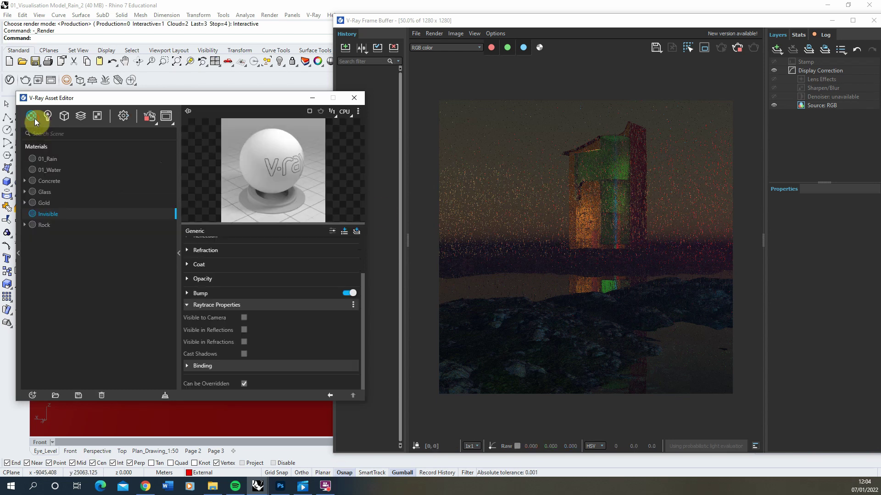
Assign a Noise B texture to the bump map of the 01_Water material.
{"action": "left_click", "coordinate": [48, 170]}
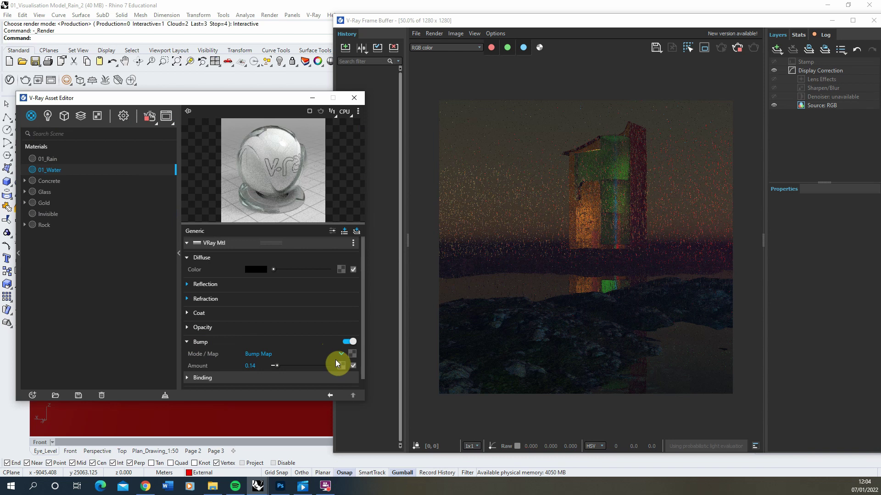
{"action": "left_click", "coordinate": [354, 355]}
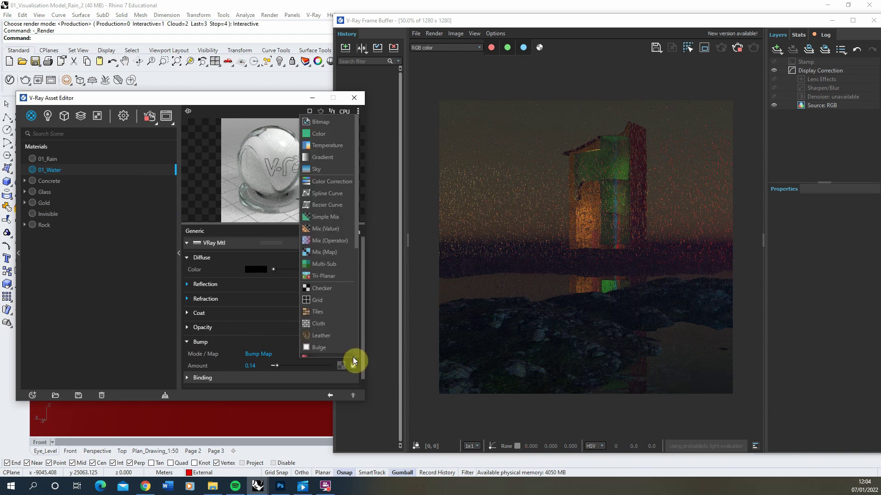
{"action": "scroll", "coordinate": [335, 324], "scroll_direction": "down", "scroll_amount": 1}
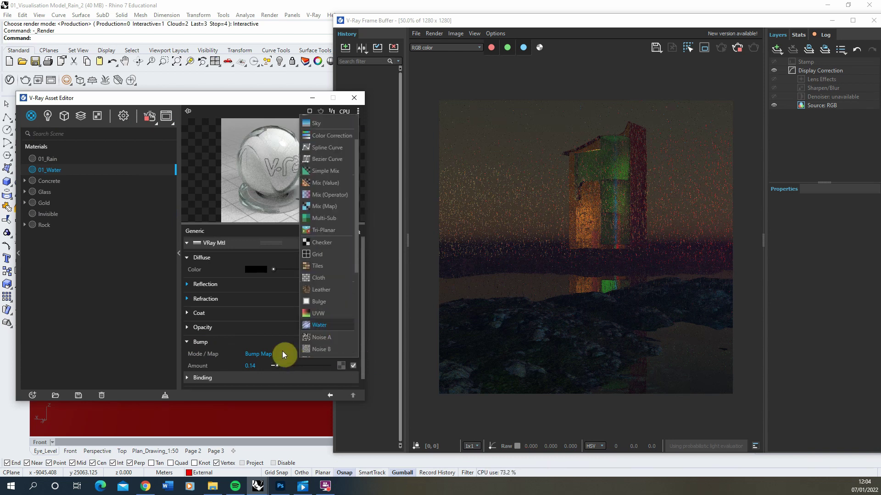
{"action": "scroll", "coordinate": [331, 298], "scroll_direction": "down", "scroll_amount": 2}
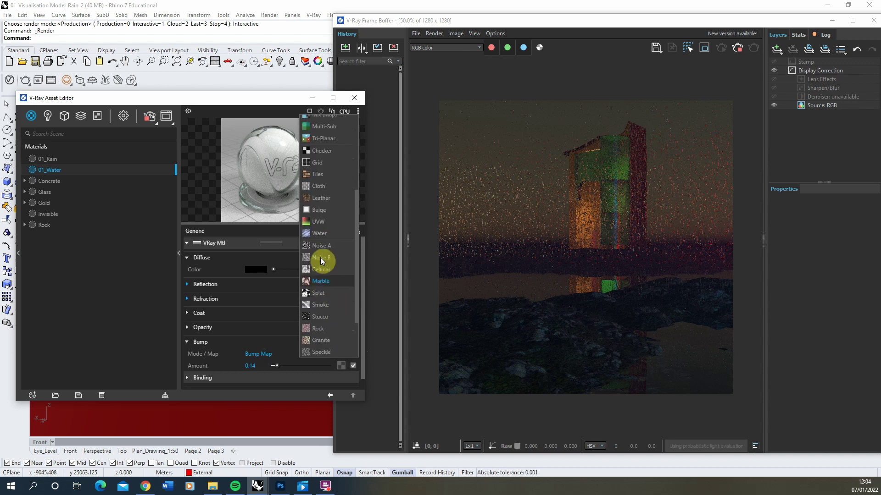
{"action": "left_click", "coordinate": [334, 260]}
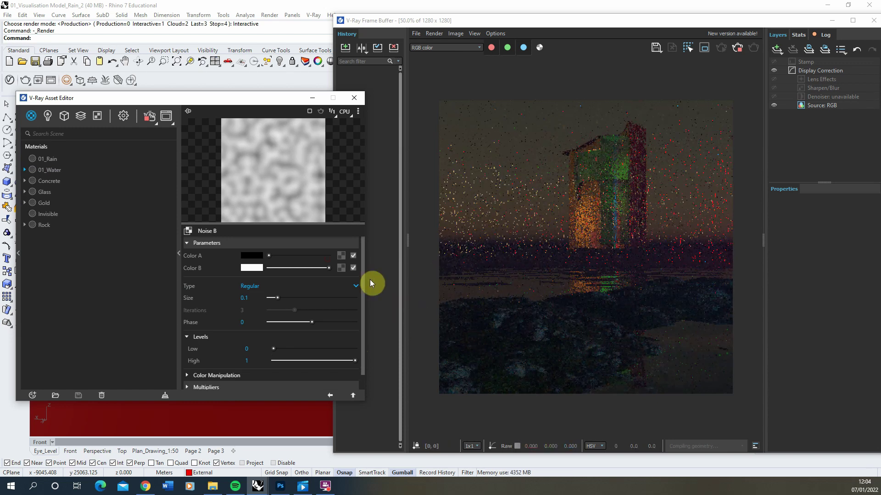
Set the size of the water bump's Noise B texture to 0.01.
{"action": "left_click", "coordinate": [247, 299]}
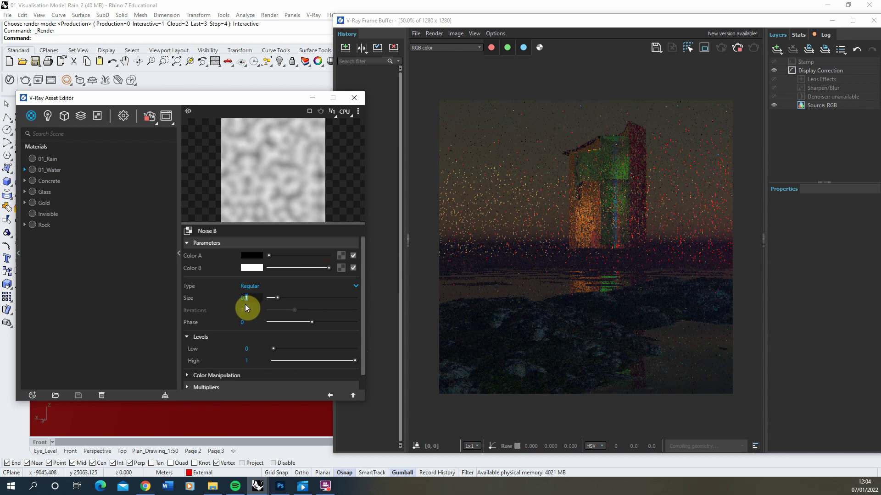
{"action": "key", "text": "BackSpace"}
{"action": "type", "text": "0"}
{"action": "key", "text": "Return"}
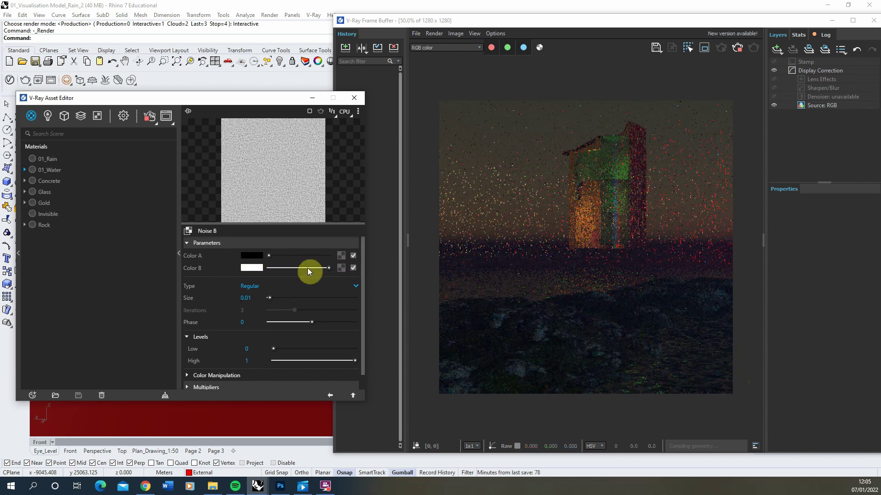
Lighten Color A of the Noise B texture from black to a very light grey to soften the ripples.
{"action": "left_click", "coordinate": [244, 260]}
{"action": "left_click", "coordinate": [222, 256]}
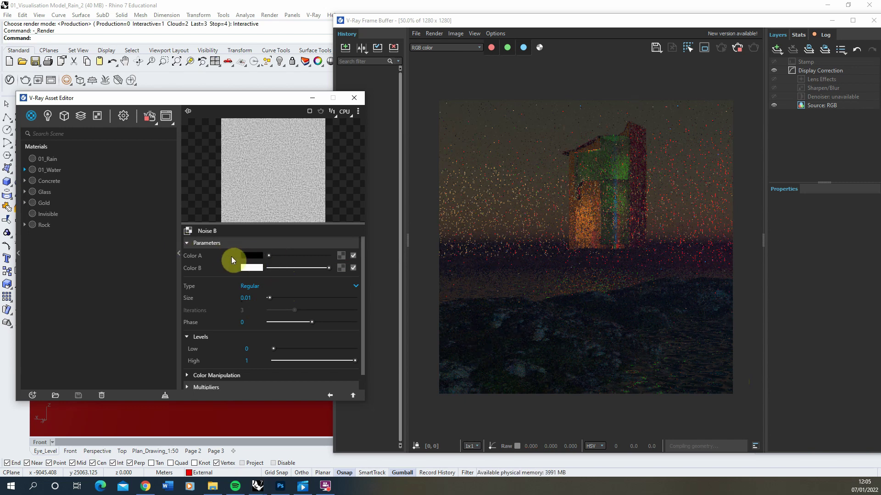
{"action": "left_click_drag", "start_coordinate": [271, 258], "coordinate": [275, 258]}
{"action": "left_click_drag", "start_coordinate": [286, 256], "coordinate": [298, 256]}
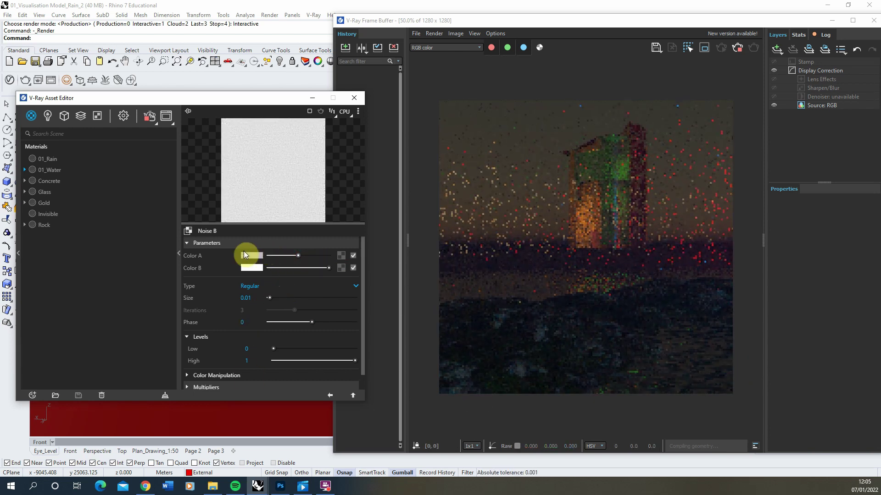
{"action": "left_click", "coordinate": [312, 256]}
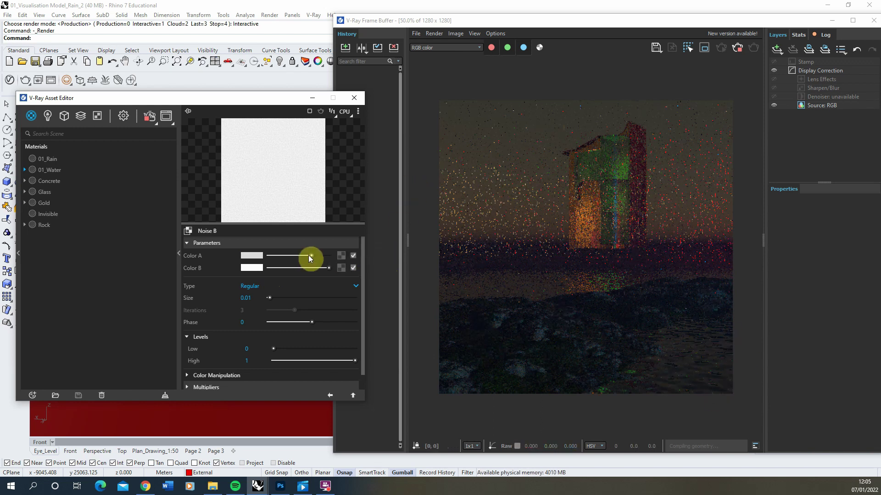
{"action": "left_click", "coordinate": [322, 255]}
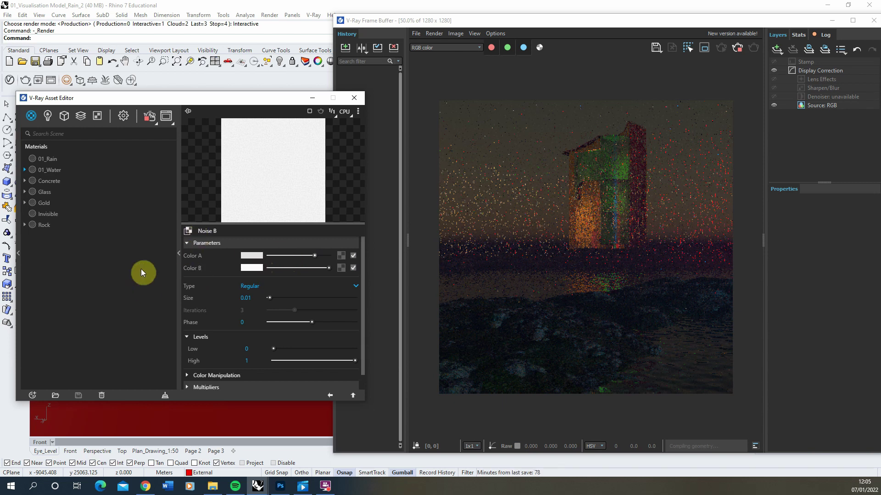
Add a texture to the noise's Color B and make it a Splat texture.
{"action": "left_click", "coordinate": [341, 269]}
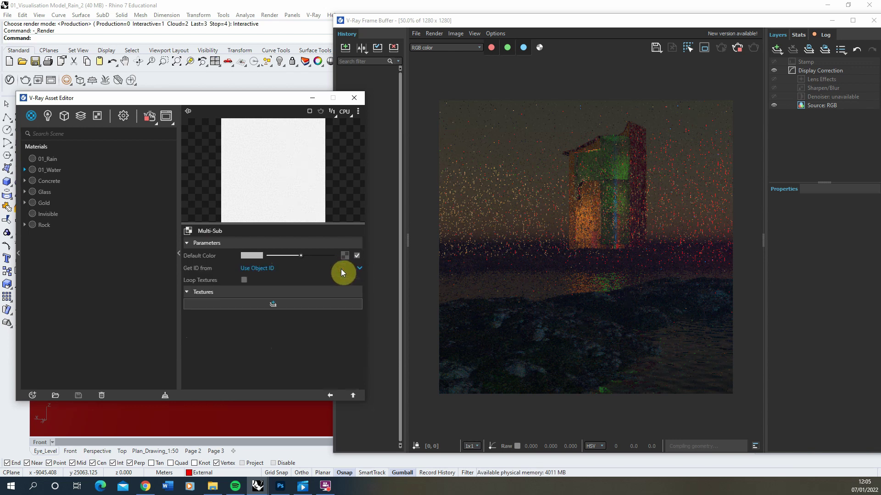
{"action": "left_click", "coordinate": [188, 230]}
{"action": "scroll", "coordinate": [225, 330], "scroll_direction": "down", "scroll_amount": 10}
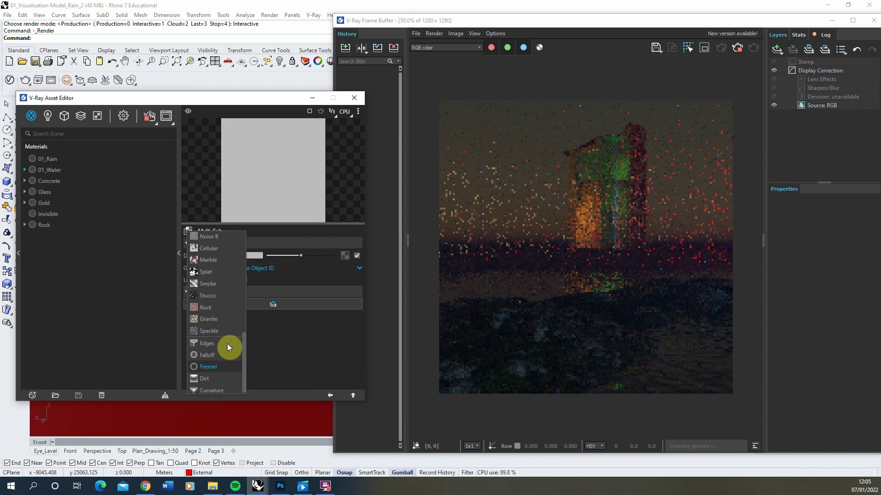
{"action": "left_click", "coordinate": [205, 274]}
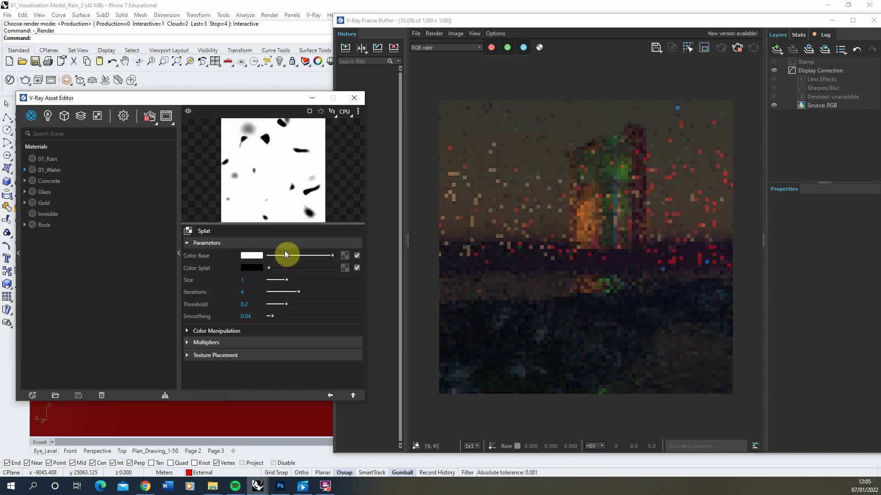
Set the Splat texture's size to 0.001 and return to the Noise B settings.
{"action": "left_click", "coordinate": [248, 281]}
{"action": "type", "text": ".001"}
{"action": "key", "text": "Return"}
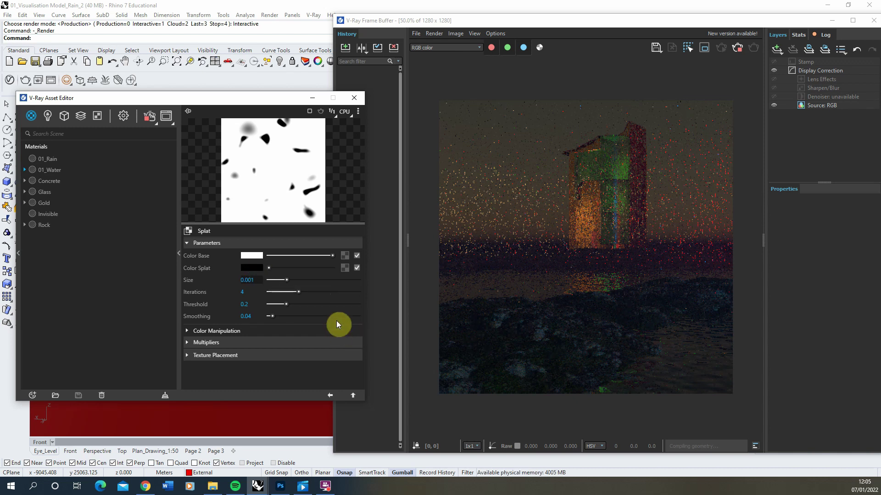
{"action": "left_click", "coordinate": [330, 395]}
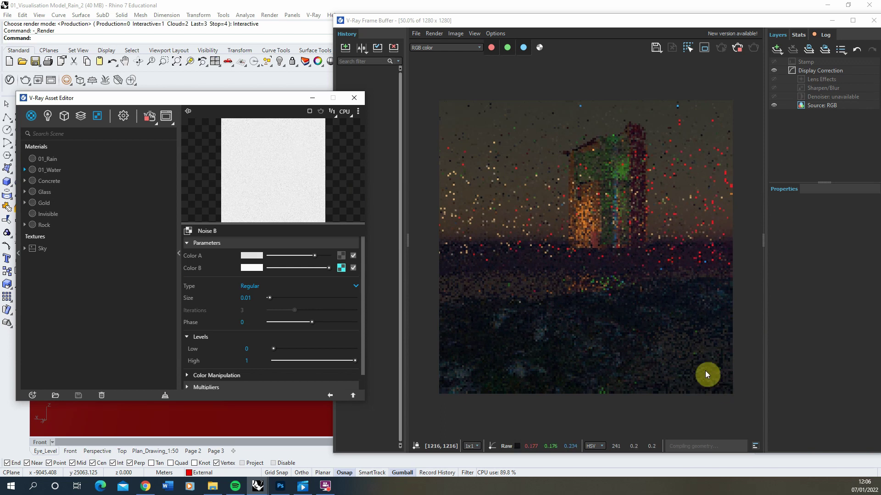
Examine the water surface's bump detail up close in the render.
{"action": "scroll", "coordinate": [526, 305], "scroll_direction": "up", "scroll_amount": 1}
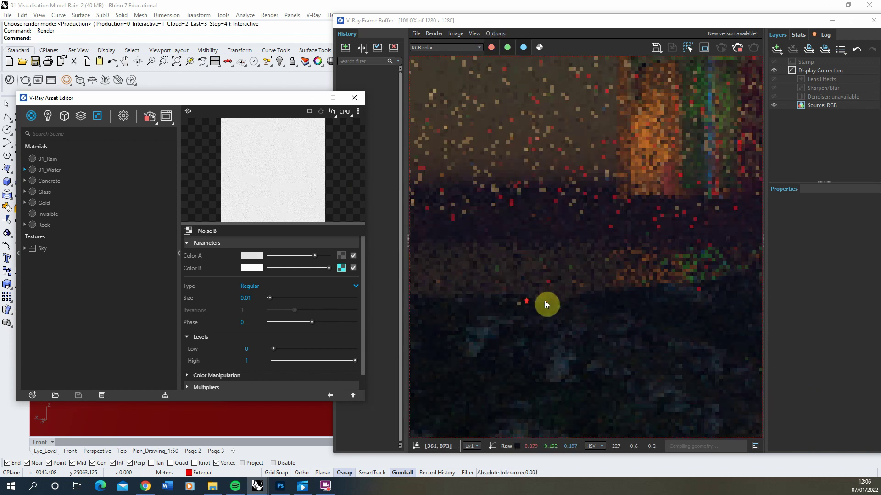
{"action": "scroll", "coordinate": [538, 302], "scroll_direction": "down", "scroll_amount": 1}
{"action": "scroll", "coordinate": [737, 366], "scroll_direction": "up", "scroll_amount": 3}
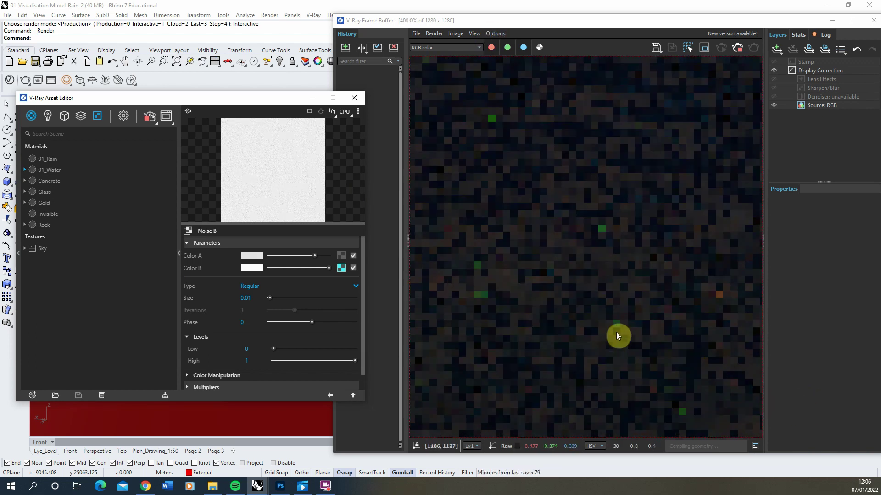
{"action": "scroll", "coordinate": [612, 326], "scroll_direction": "down", "scroll_amount": 1}
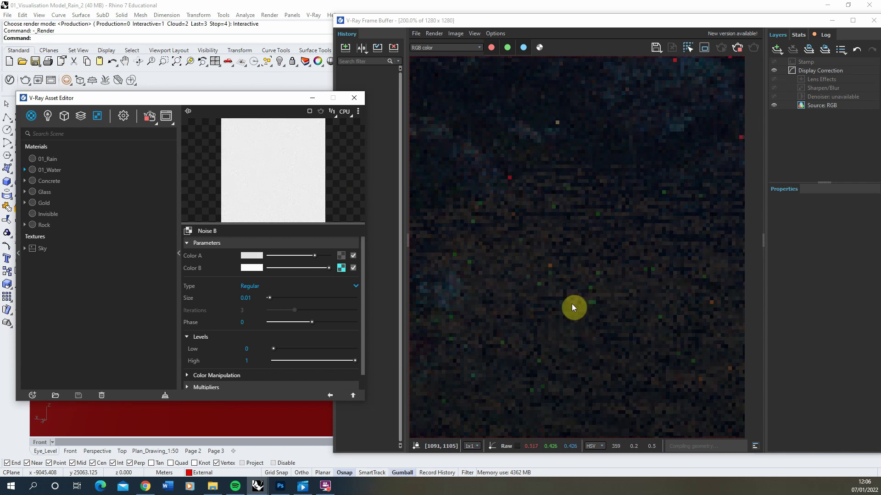
{"action": "scroll", "coordinate": [640, 338], "scroll_direction": "down", "scroll_amount": 2}
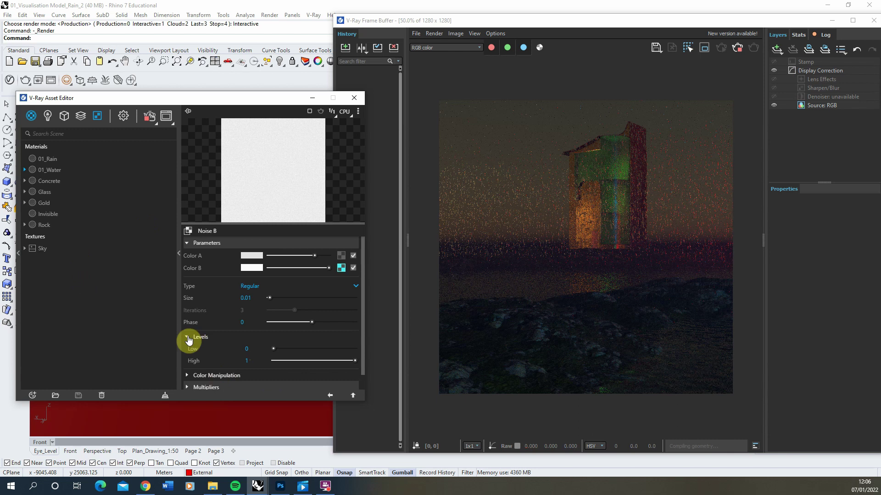
Give the Rock material a wet look by setting its reflection color to a light grey.
{"action": "left_click", "coordinate": [331, 396]}
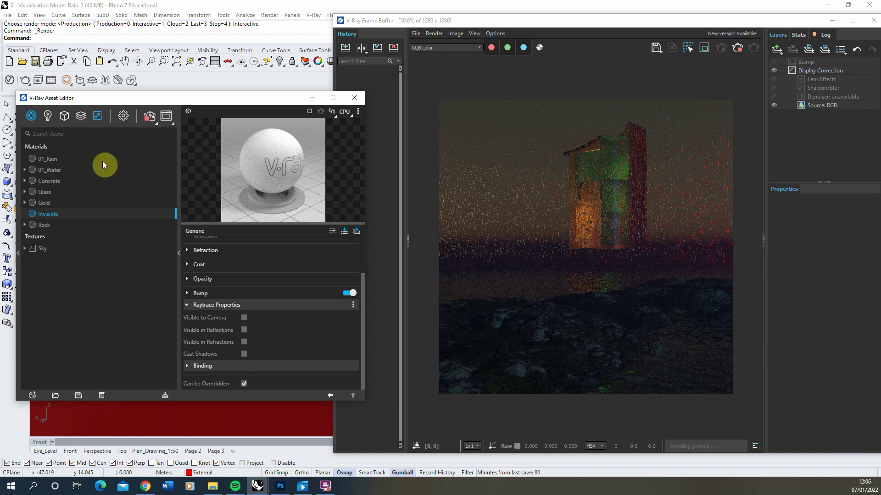
{"action": "left_click", "coordinate": [46, 225]}
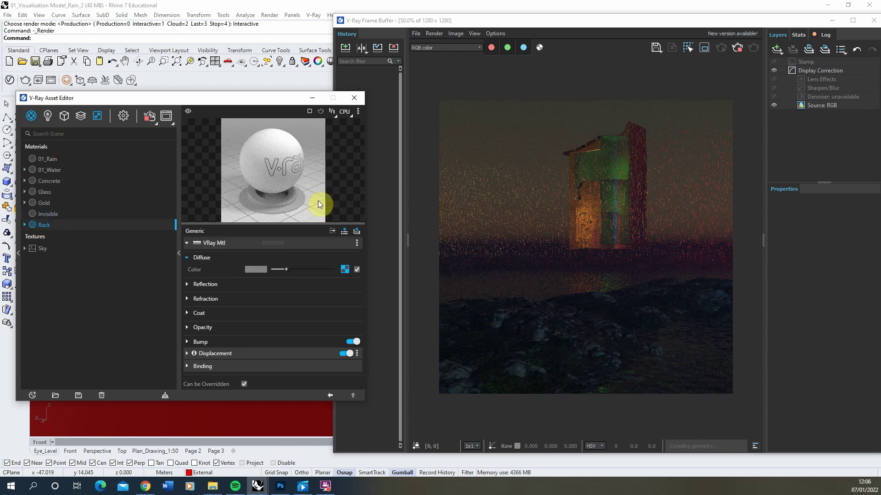
{"action": "left_click", "coordinate": [225, 285]}
{"action": "left_click_drag", "start_coordinate": [273, 297], "coordinate": [466, 301]}
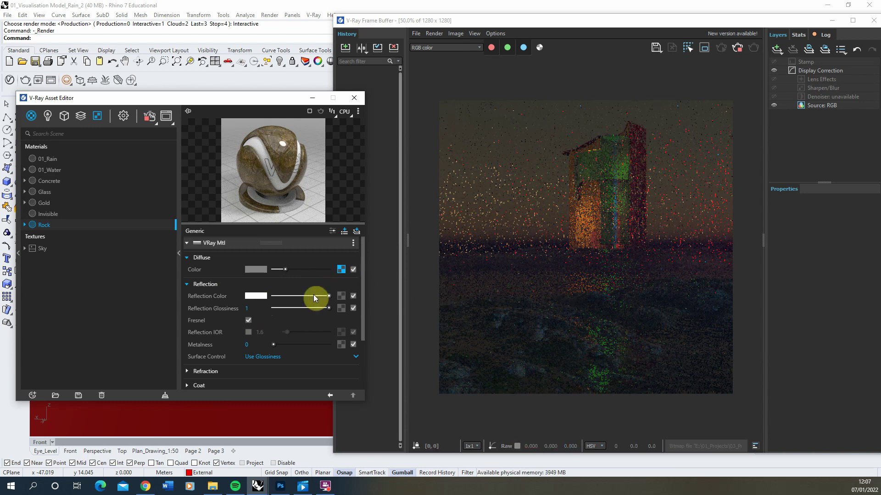
{"action": "left_click", "coordinate": [299, 296]}
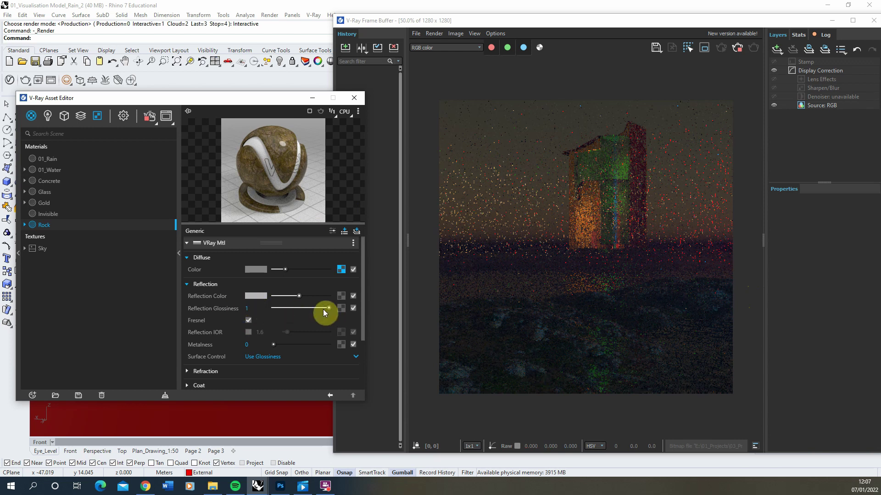
Set the Rock material's reflection glossiness to 0.95 and lighten its reflection color slightly.
{"action": "left_click", "coordinate": [257, 307]}
{"action": "type", "text": "0"}
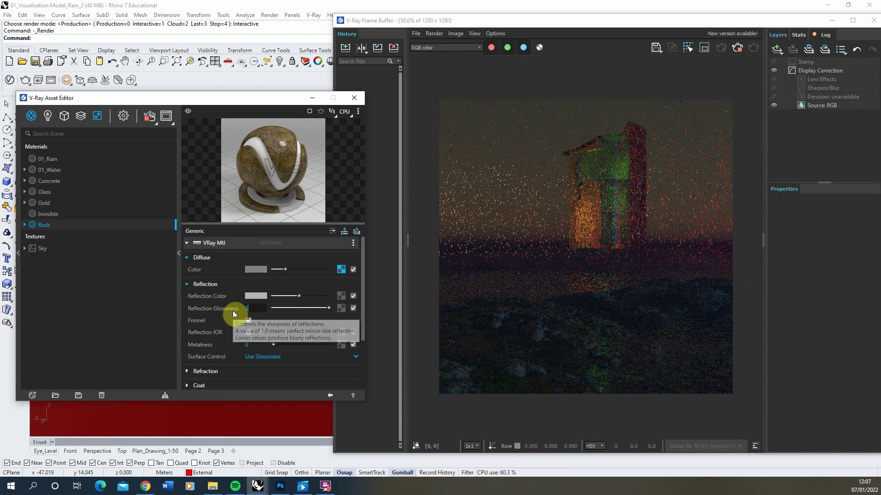
{"action": "type", "text": ".9"}
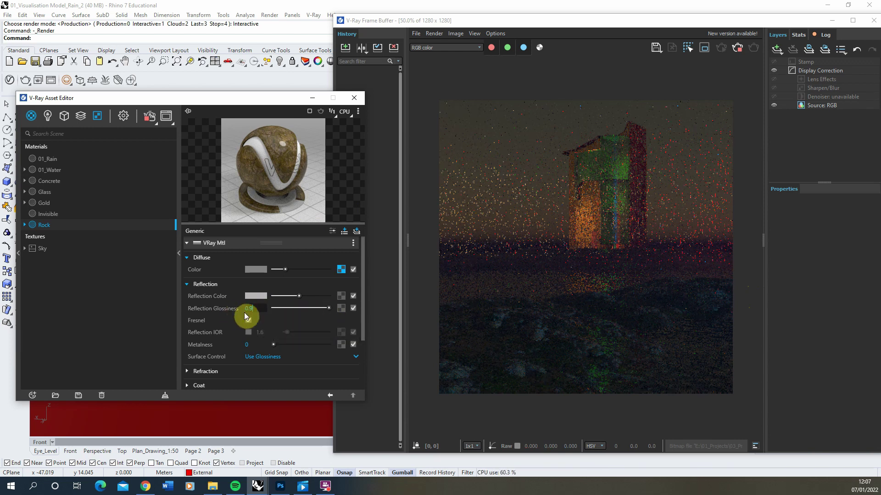
{"action": "type", "text": "5"}
{"action": "key", "text": "Return"}
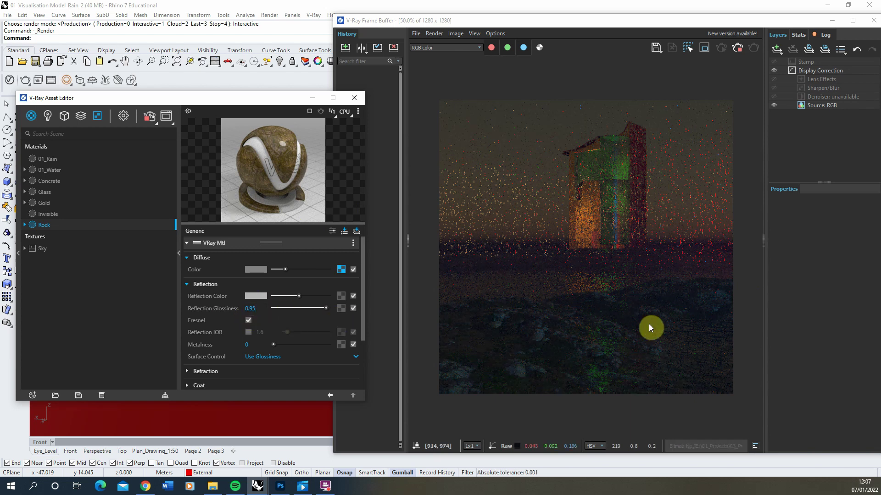
{"action": "left_click_drag", "start_coordinate": [299, 296], "coordinate": [303, 295]}
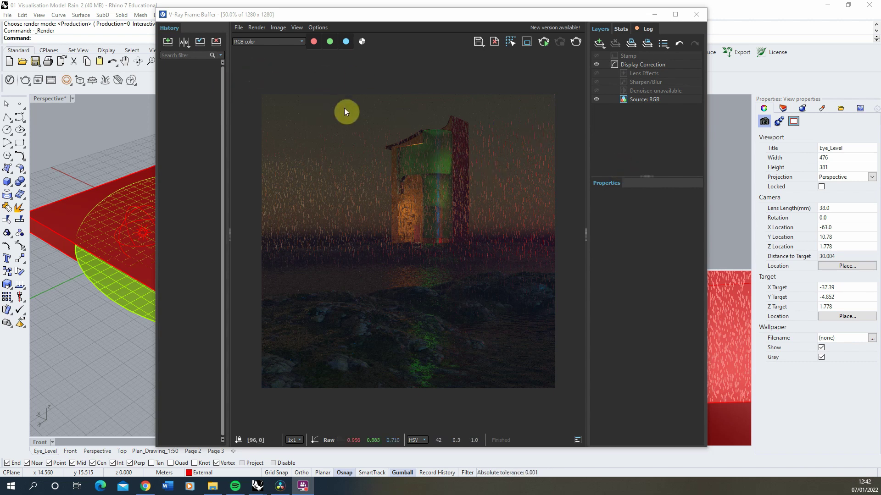
Review the finished render's available channels and the render elements that can be added in the Asset Editor.
{"action": "left_click", "coordinate": [269, 43]}
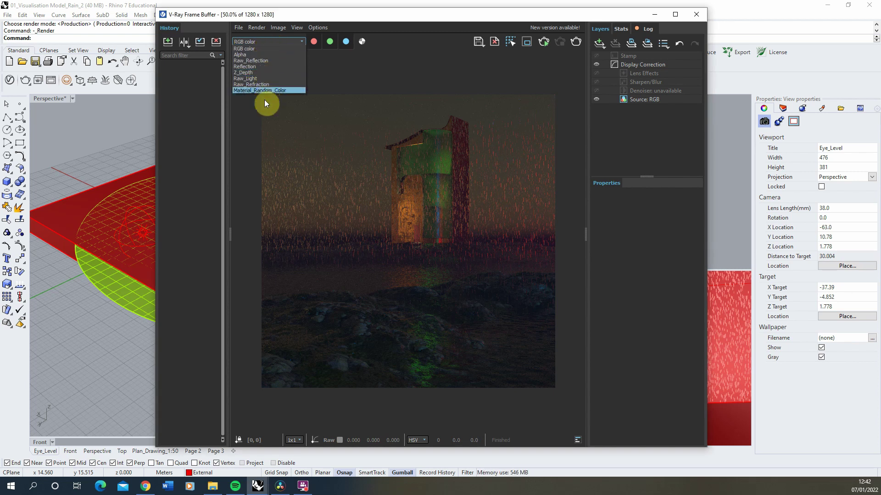
{"action": "left_click", "coordinate": [260, 260]}
{"action": "mouse_move", "coordinate": [257, 486]}
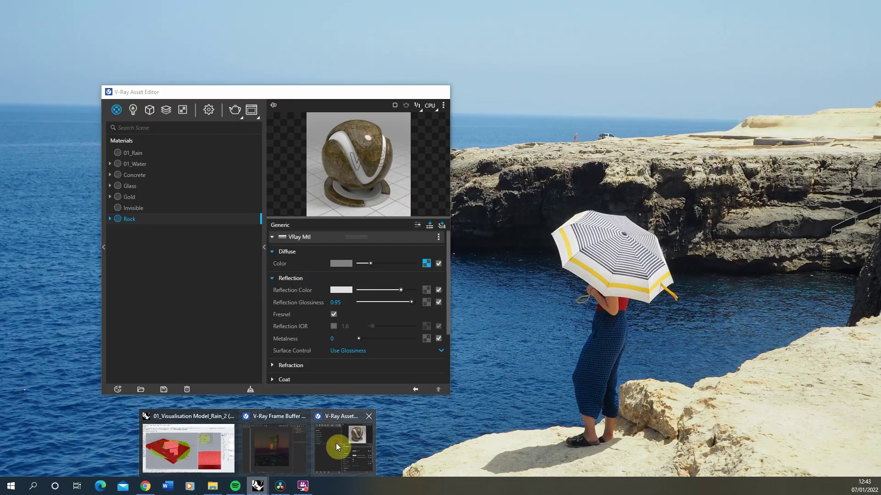
{"action": "left_click", "coordinate": [336, 443]}
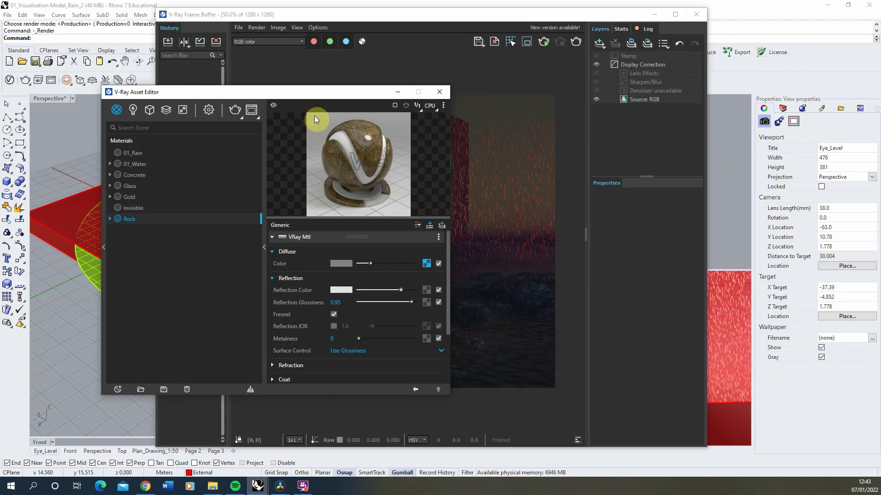
{"action": "left_click", "coordinate": [119, 388]}
{"action": "mouse_move", "coordinate": [125, 380]}
{"action": "mouse_move", "coordinate": [152, 328]}
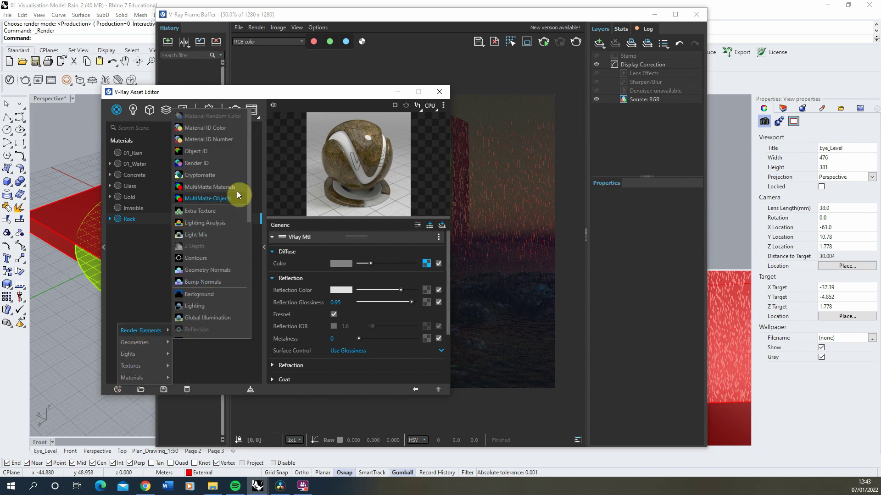
{"action": "left_click_drag", "start_coordinate": [248, 172], "coordinate": [247, 217]}
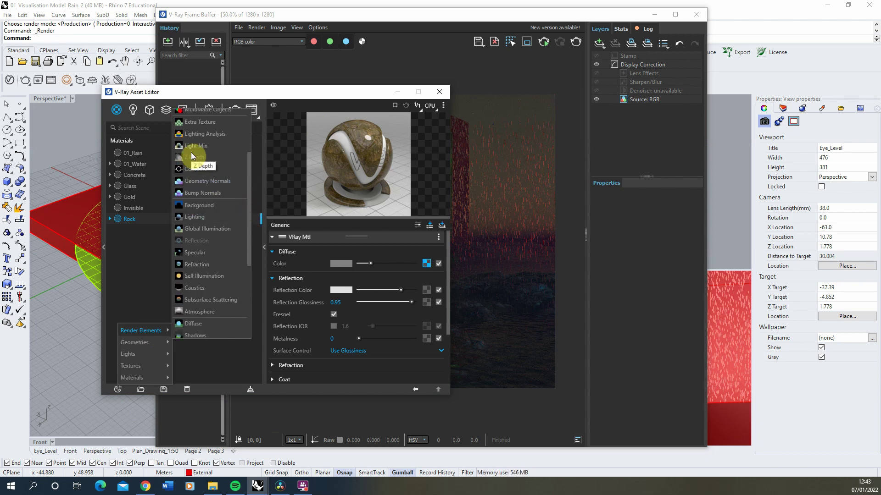
{"action": "left_click_drag", "start_coordinate": [249, 163], "coordinate": [256, 238]}
{"action": "left_click", "coordinate": [254, 241]}
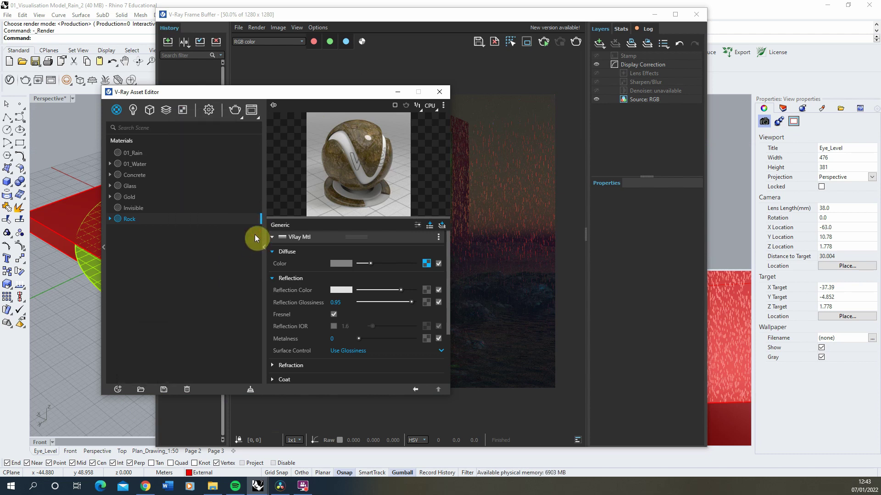
{"action": "left_click", "coordinate": [401, 94]}
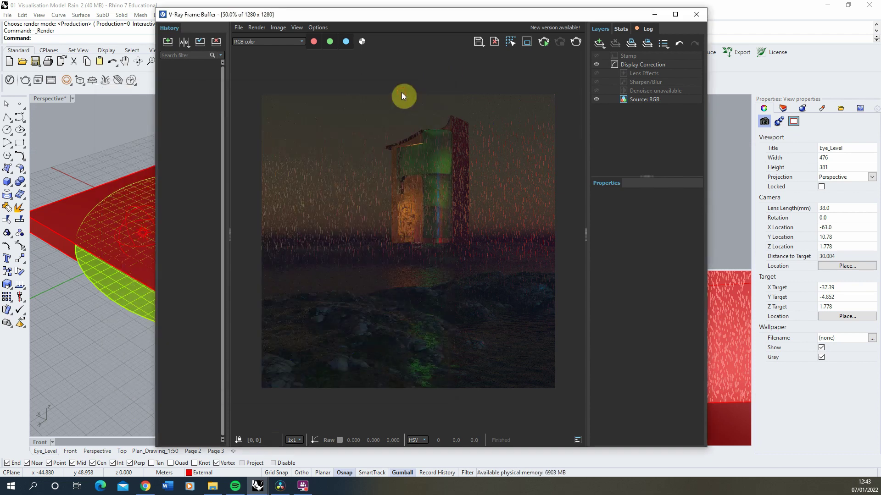
Examine the raindrops up close in the render's Raw_Reflection and Raw_Refraction channels.
{"action": "left_click", "coordinate": [267, 41]}
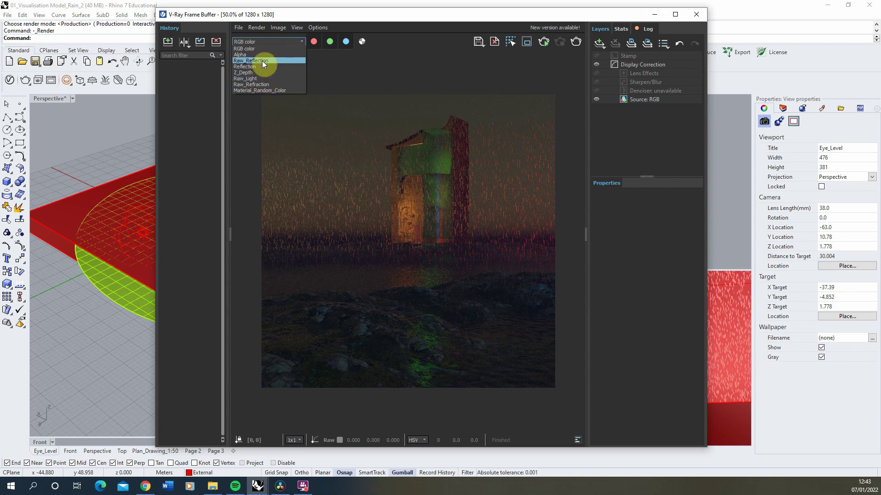
{"action": "left_click", "coordinate": [262, 60]}
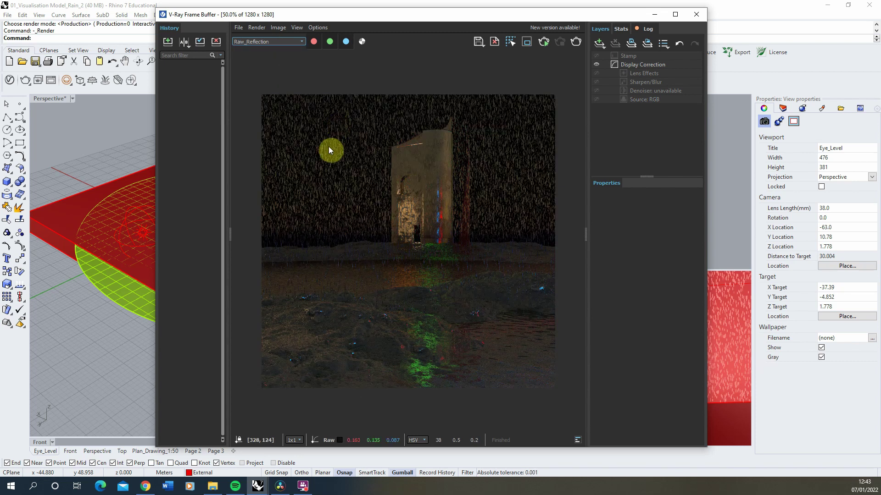
{"action": "scroll", "coordinate": [362, 216], "scroll_direction": "up", "scroll_amount": 3}
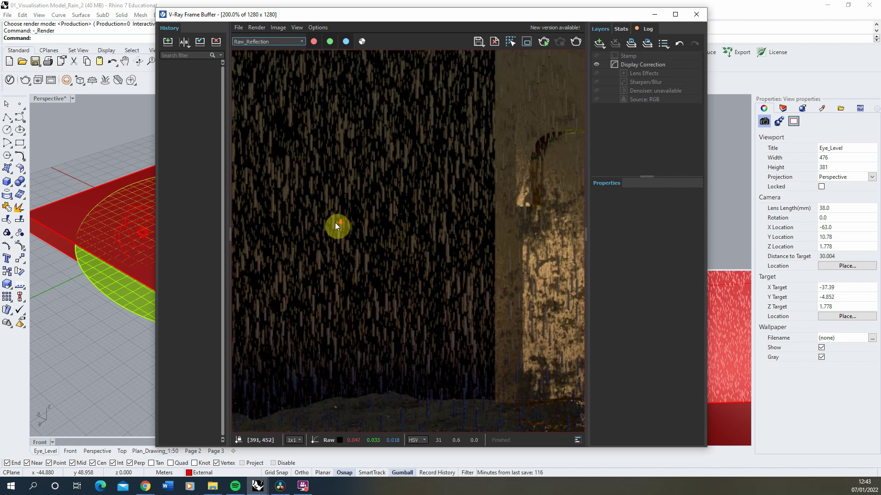
{"action": "scroll", "coordinate": [336, 223], "scroll_direction": "down", "scroll_amount": 2}
{"action": "scroll", "coordinate": [568, 185], "scroll_direction": "down", "scroll_amount": 2}
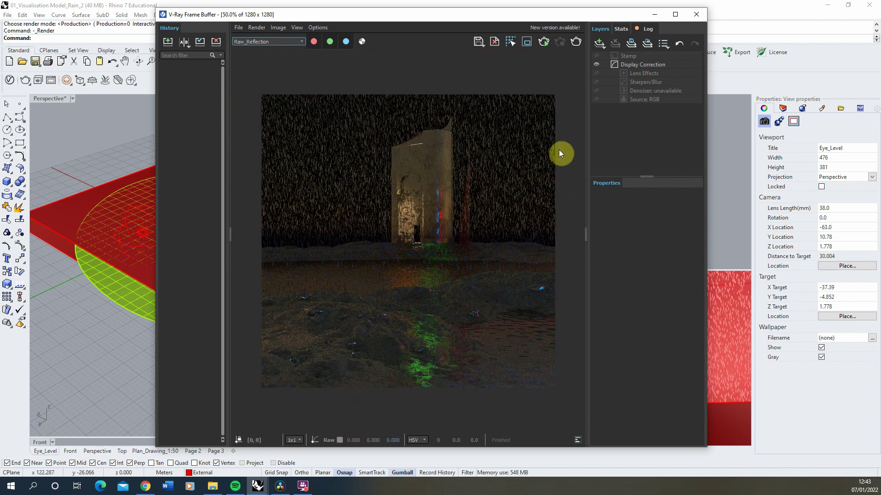
{"action": "left_click", "coordinate": [257, 39]}
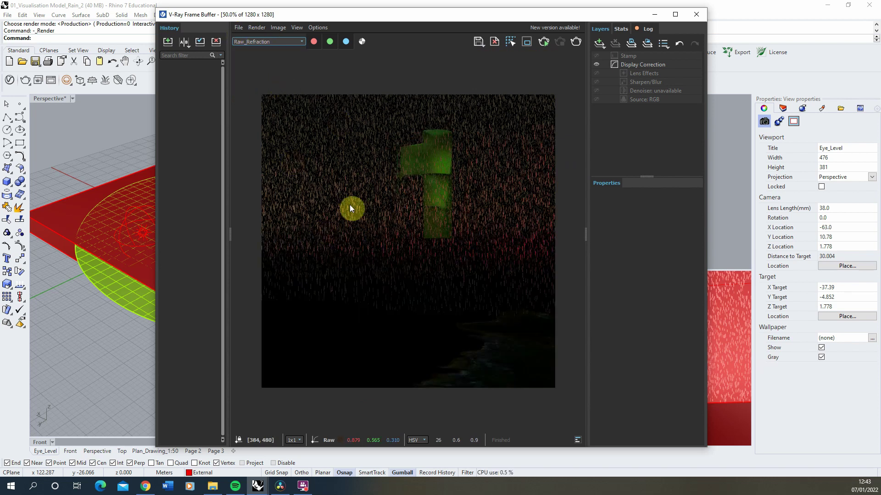
{"action": "scroll", "coordinate": [381, 270], "scroll_direction": "up", "scroll_amount": 3}
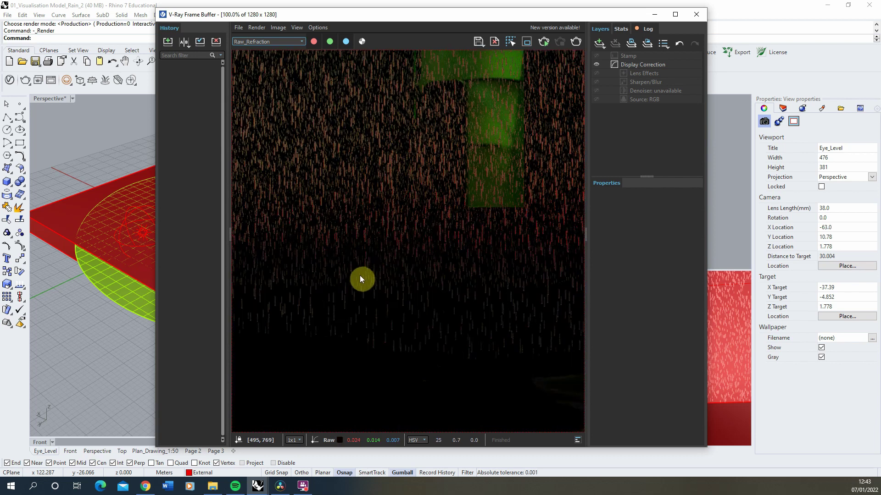
{"action": "scroll", "coordinate": [328, 312], "scroll_direction": "down", "scroll_amount": 3}
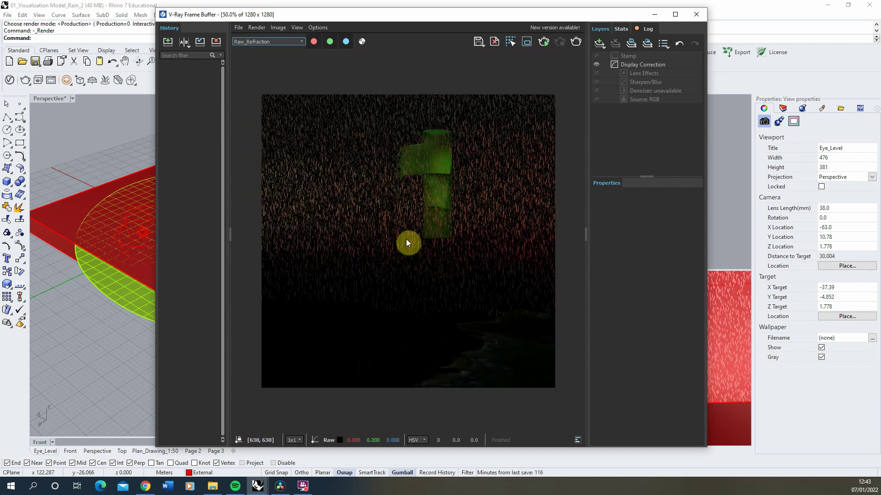
View the render's Z_Depth channel and return the display to RGB color.
{"action": "left_click", "coordinate": [271, 42]}
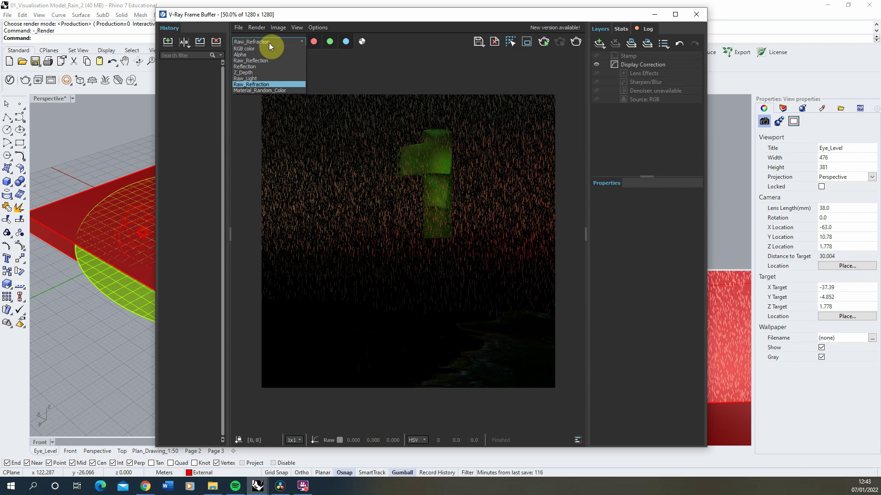
{"action": "left_click", "coordinate": [262, 74]}
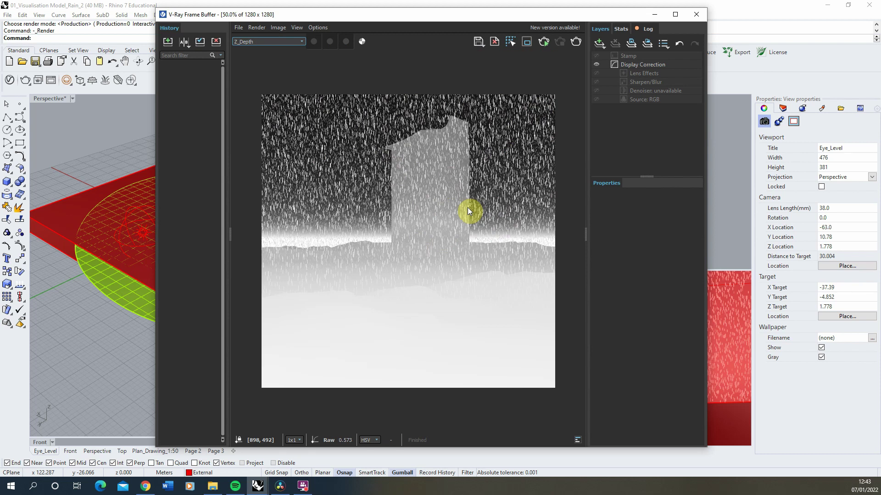
{"action": "left_click", "coordinate": [280, 41]}
{"action": "left_click", "coordinate": [271, 47]}
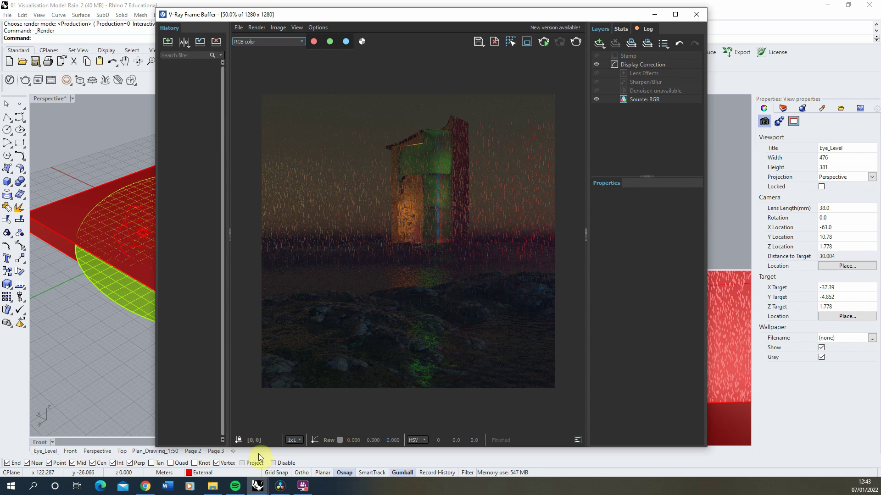
Look through the render elements that can be added in the V-Ray Asset Editor, then minimize the editor.
{"action": "mouse_move", "coordinate": [258, 485]}
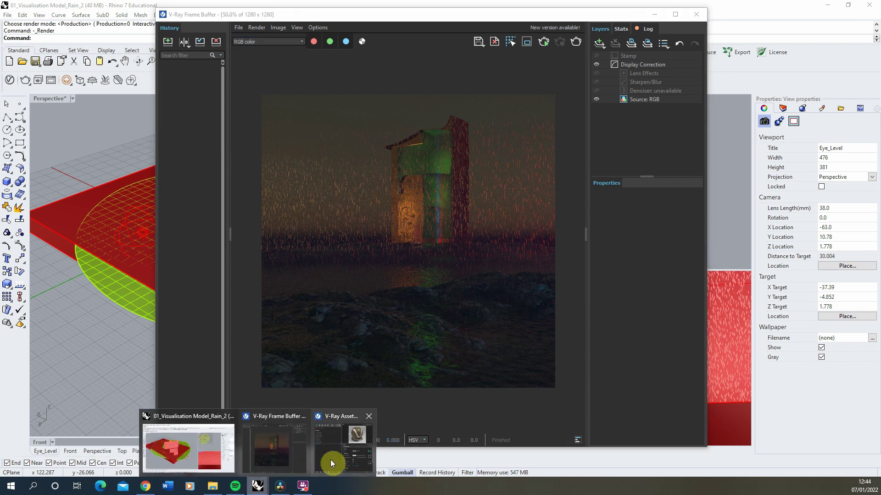
{"action": "left_click", "coordinate": [354, 439]}
{"action": "left_click", "coordinate": [117, 389]}
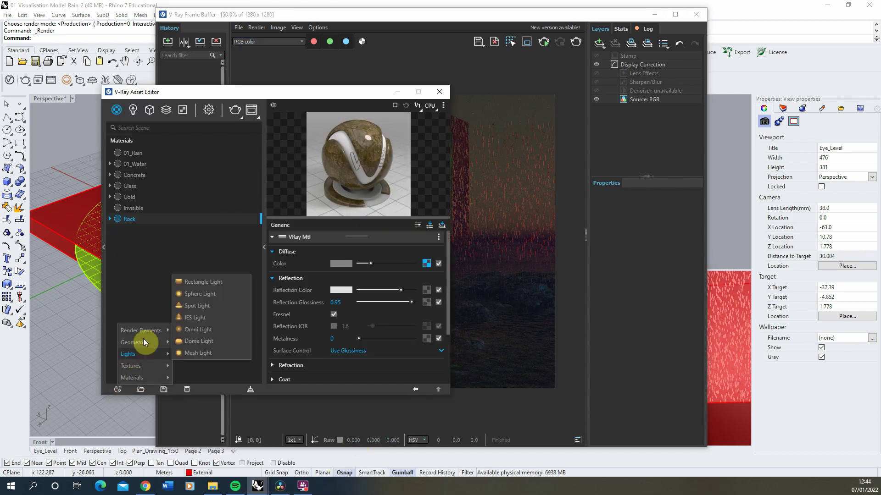
{"action": "mouse_move", "coordinate": [160, 332]}
{"action": "scroll", "coordinate": [209, 262], "scroll_direction": "down", "scroll_amount": 3}
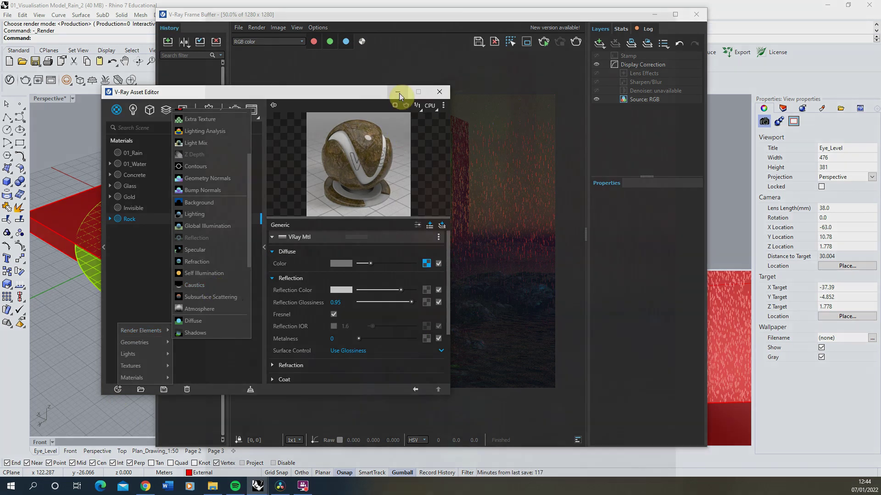
{"action": "left_click", "coordinate": [398, 92]}
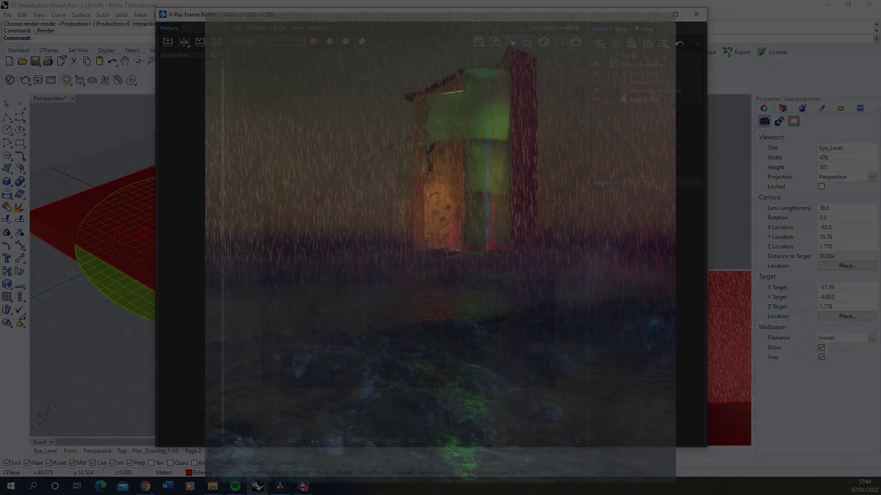